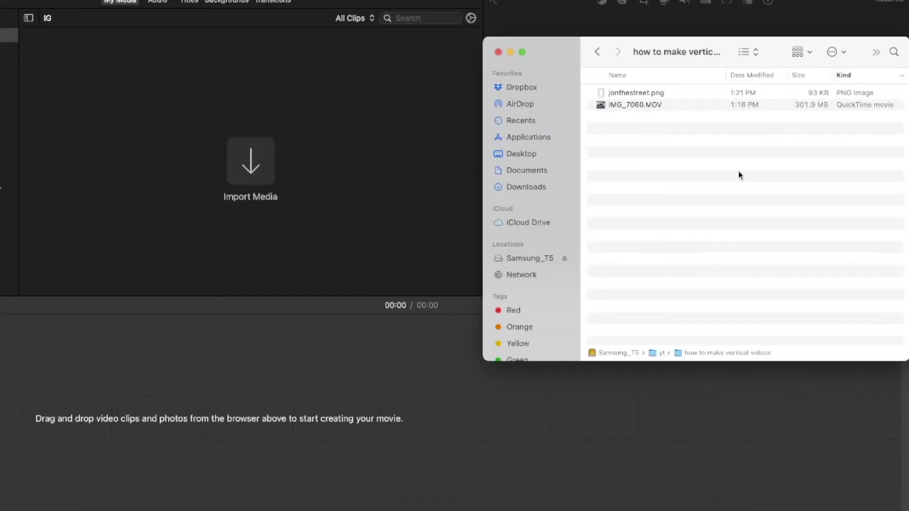
Step: Drag IMG_7060.MOV from Finder into the iMovie timeline and move the playhead to the footage end
left_click(657, 110)
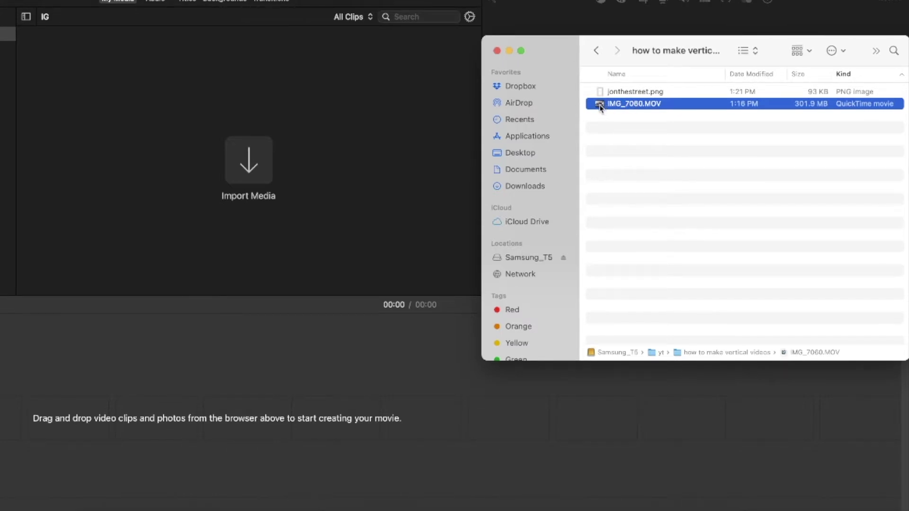
left_click_drag(600, 107, 335, 415)
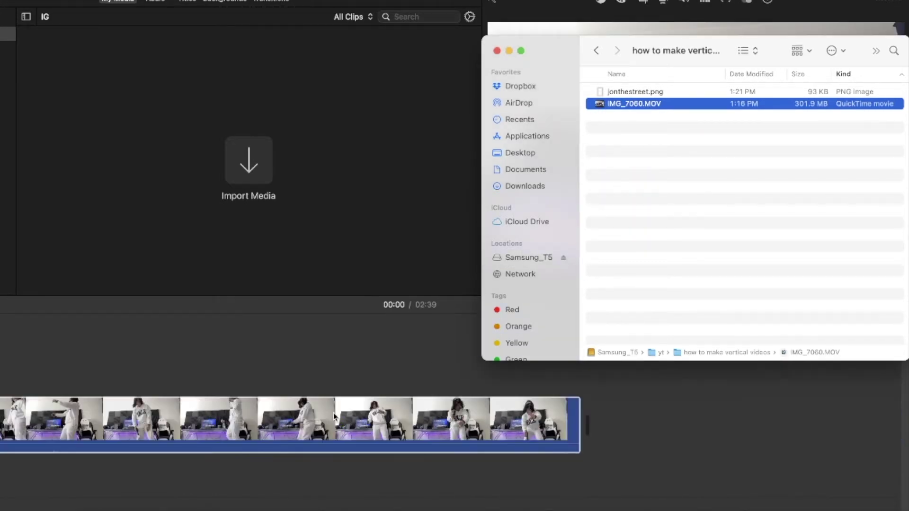
left_click(185, 369)
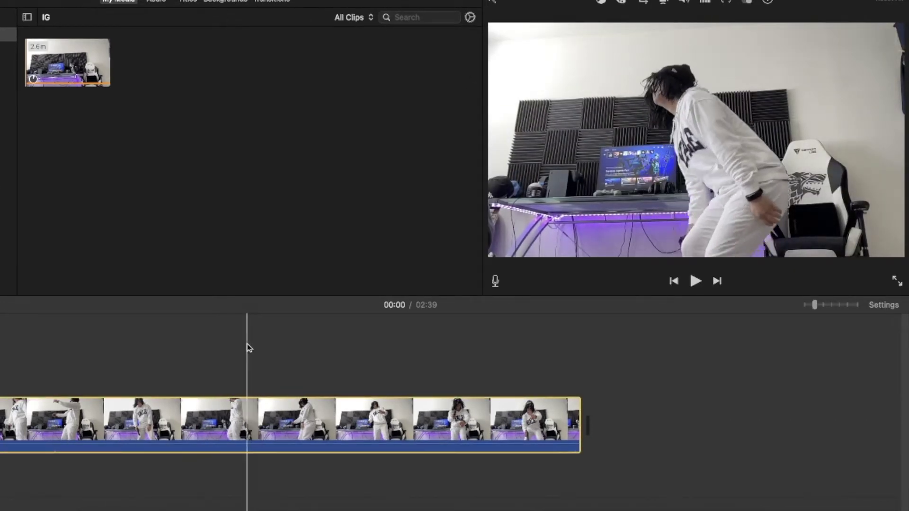
left_click(237, 371)
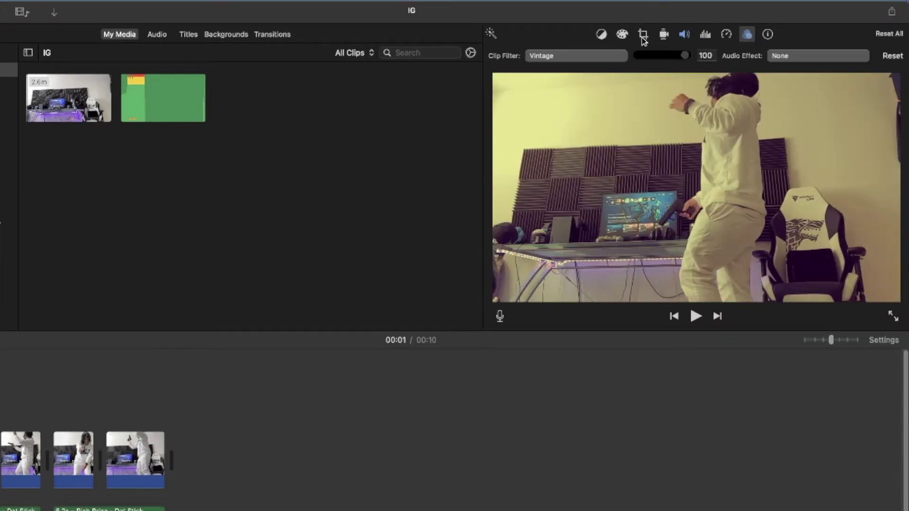
Step: Rotate the clip clockwise into portrait and set it to Crop to Fill
left_click(643, 35)
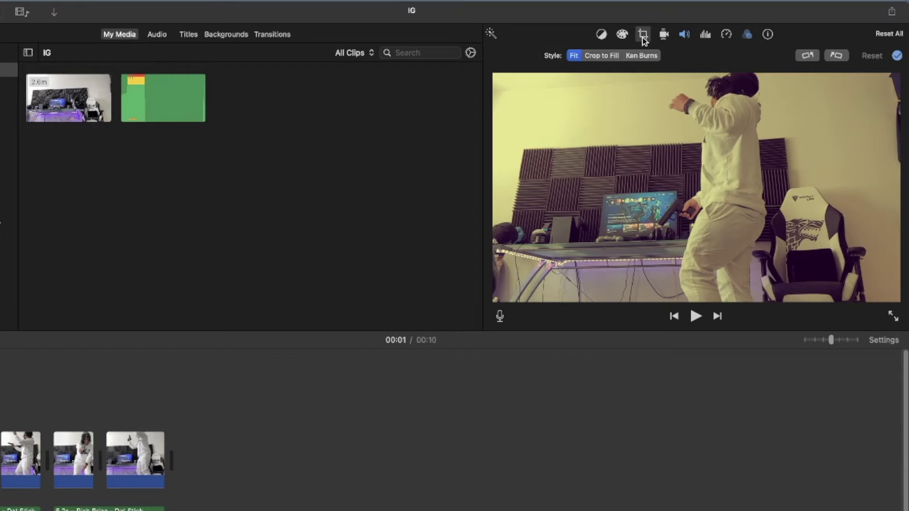
left_click(836, 56)
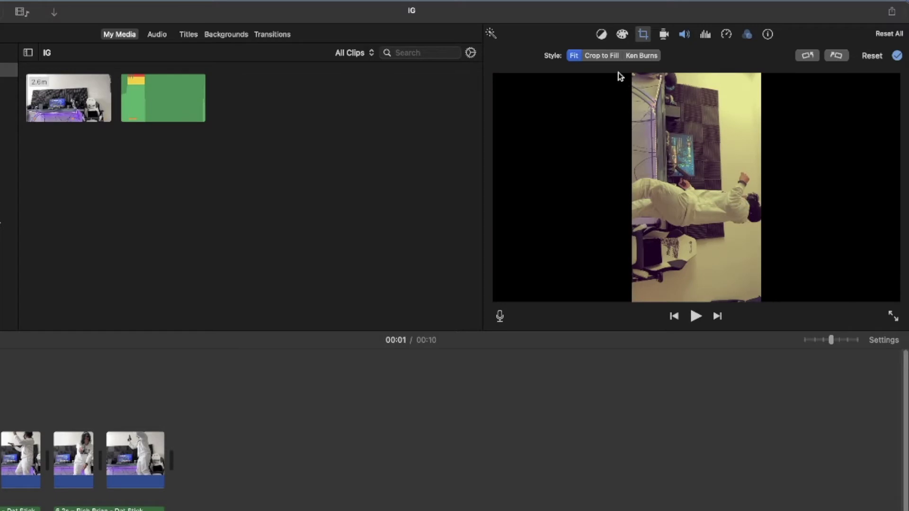
left_click(601, 56)
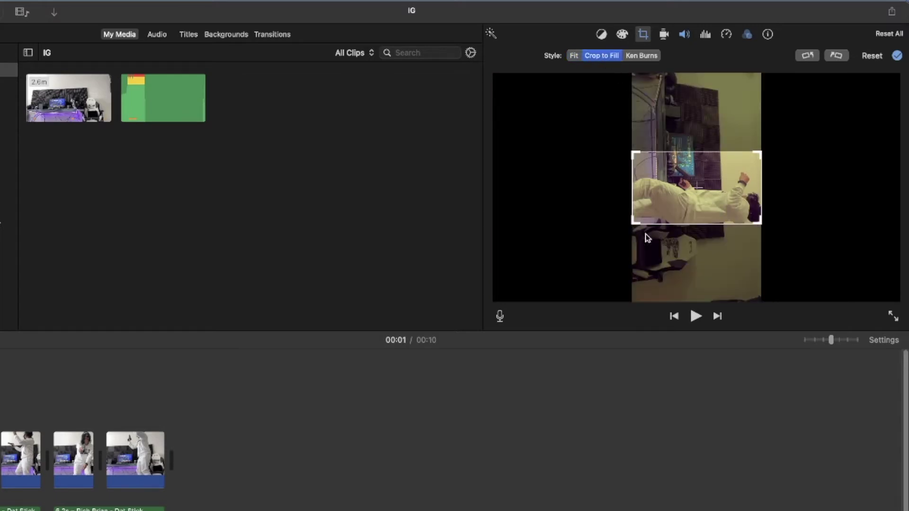
Step: Resize and position the crop frame tightly around the sideways dancer
left_click_drag(631, 222, 581, 273)
left_click_drag(667, 220, 691, 196)
left_click_drag(583, 259, 631, 242)
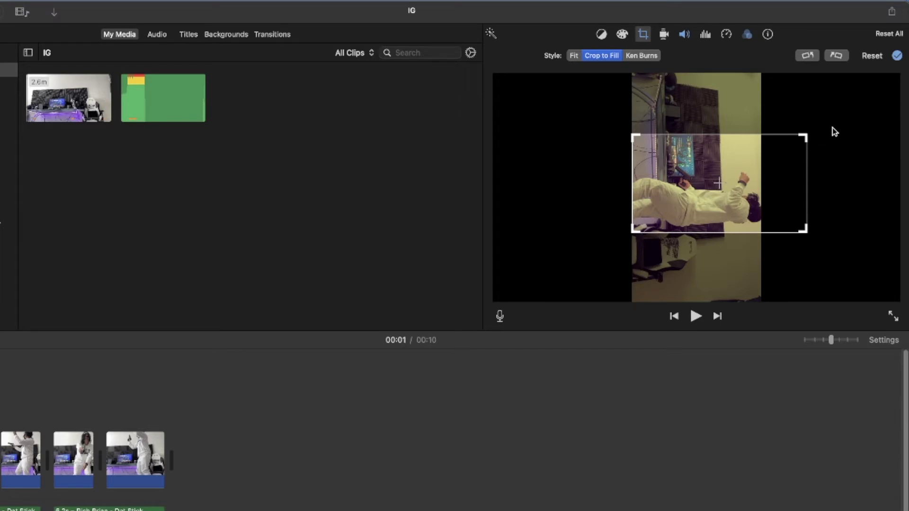
left_click_drag(804, 138, 762, 157)
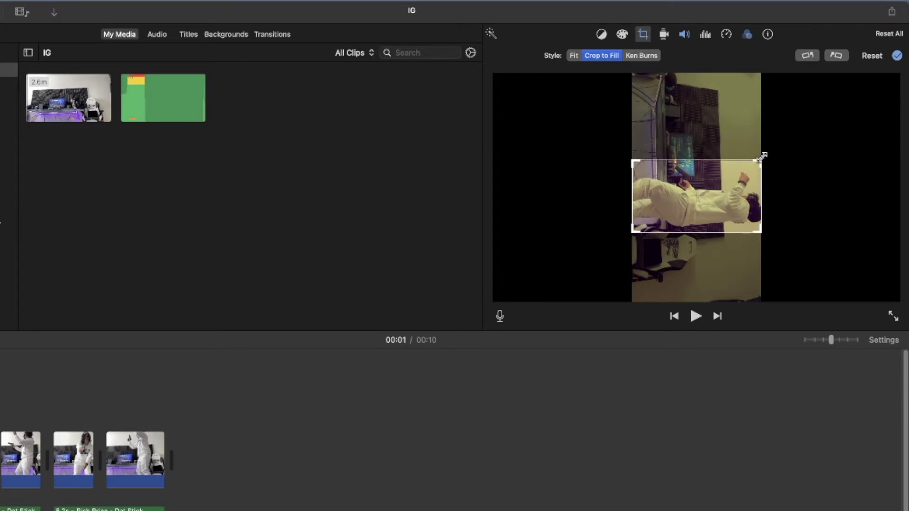
mouse_move(708, 210)
left_mouse_down()
mouse_move(708, 220)
mouse_move(707, 205)
left_mouse_up()
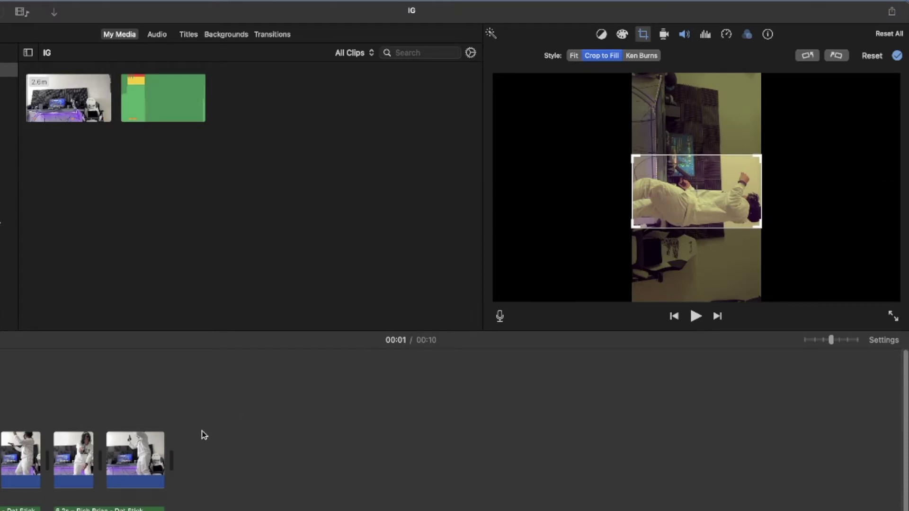
Step: Apply the pending crop, then rotate the first clip to portrait with Crop to Fill over the dancer
left_click(642, 37)
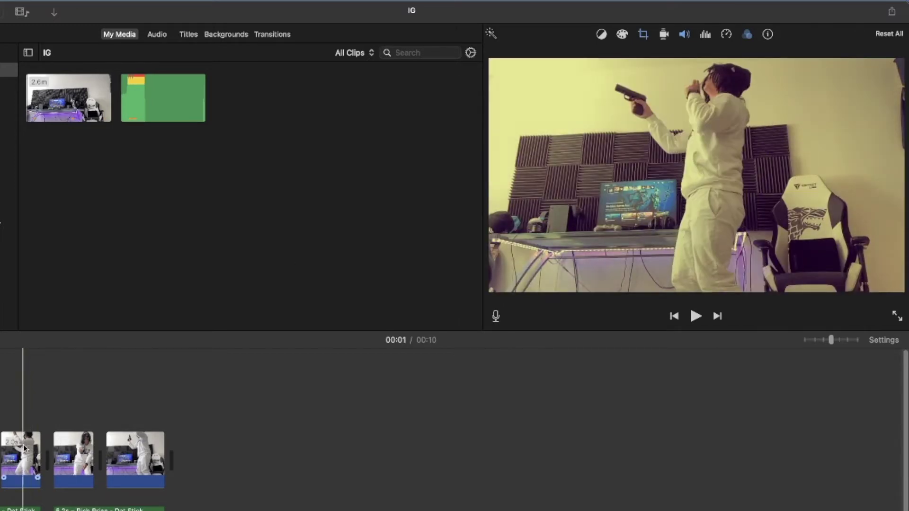
left_click(642, 34)
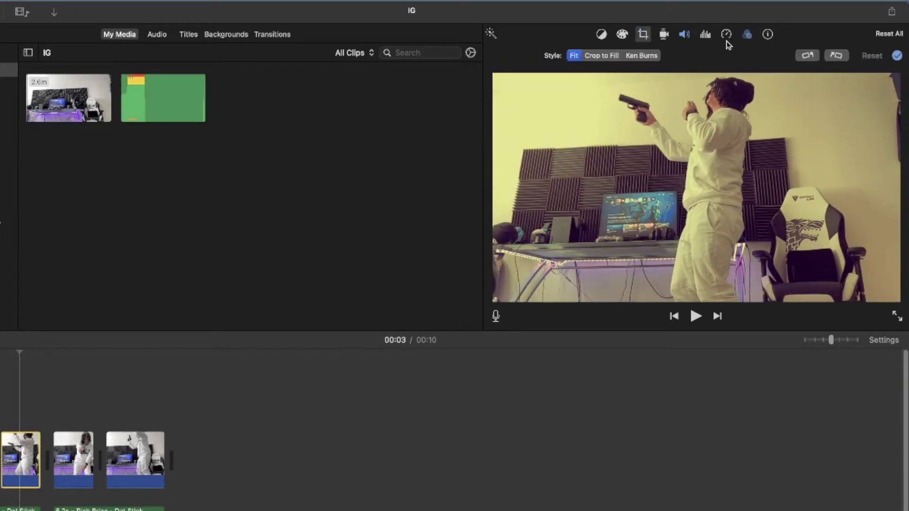
left_click(837, 56)
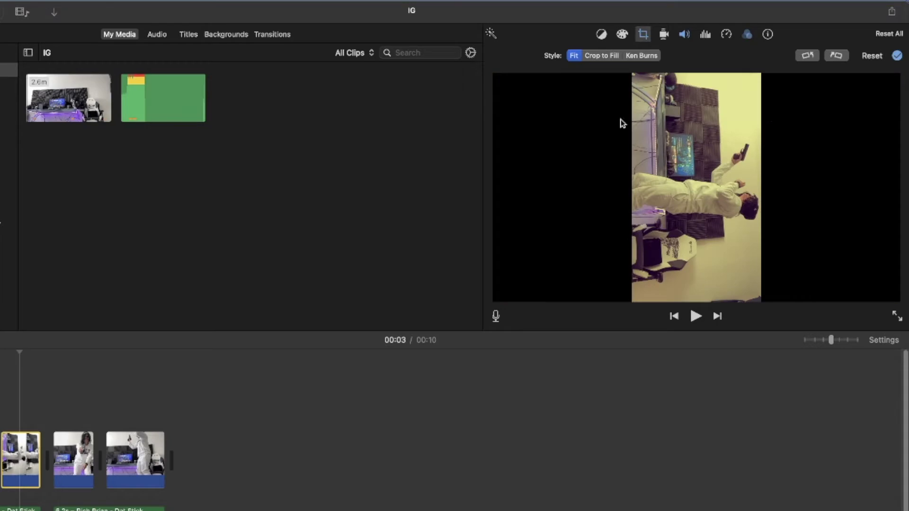
left_click(602, 56)
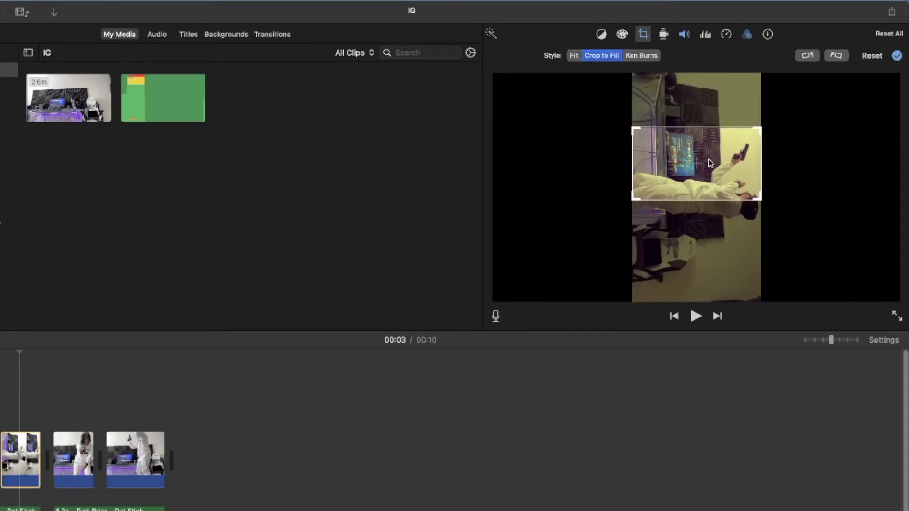
left_click_drag(709, 163, 708, 178)
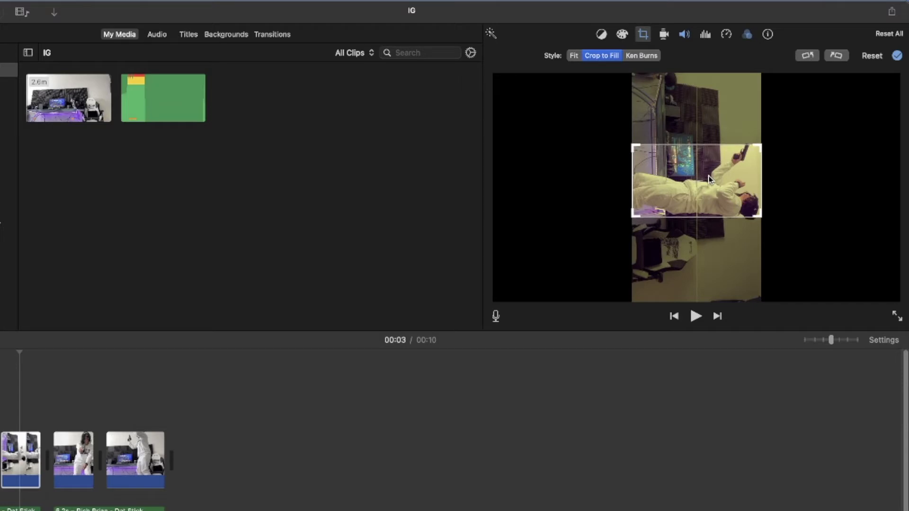
left_click(411, 412)
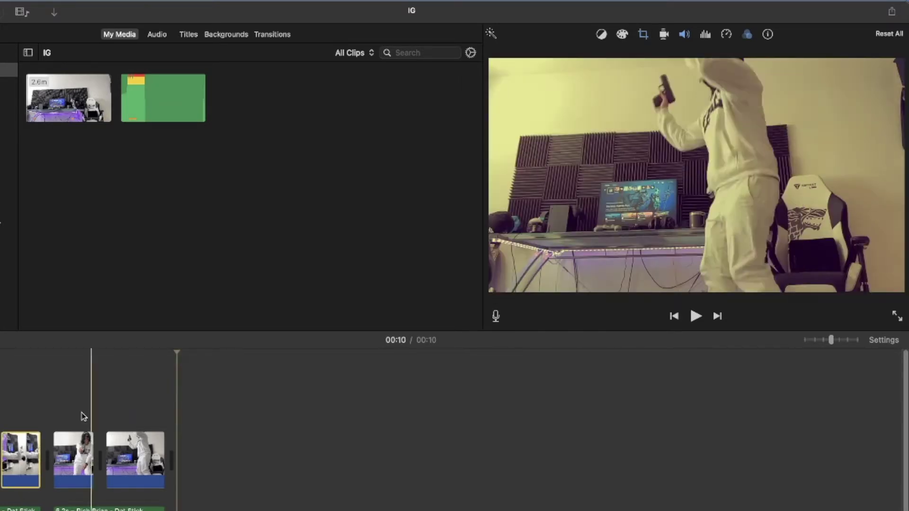
Step: Rotate the third clip clockwise to portrait, set Crop to Fill, and frame the dancer
left_click(119, 451)
left_click(642, 35)
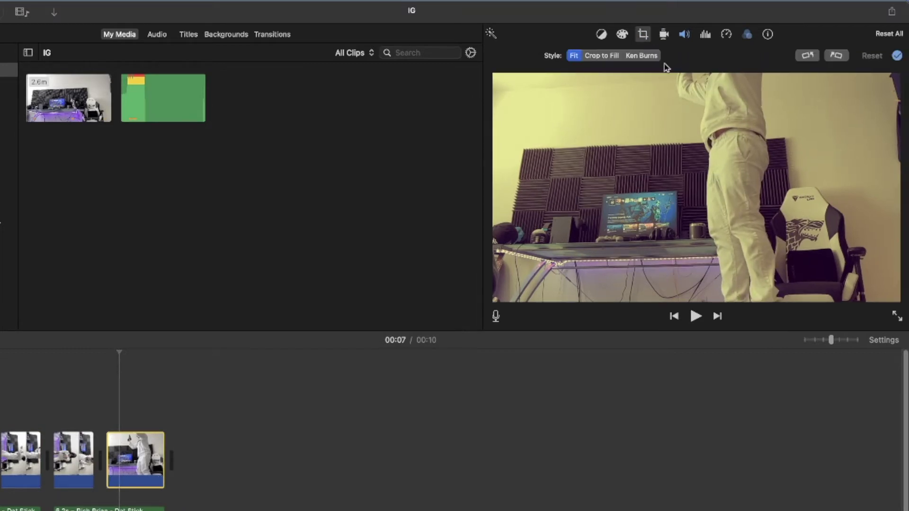
left_click(835, 57)
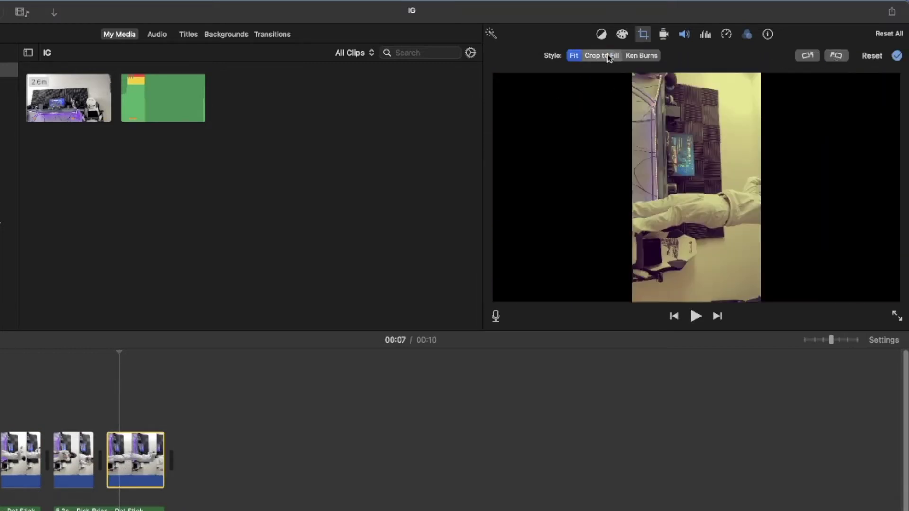
left_click(609, 57)
left_click_drag(741, 182, 743, 225)
left_click(649, 35)
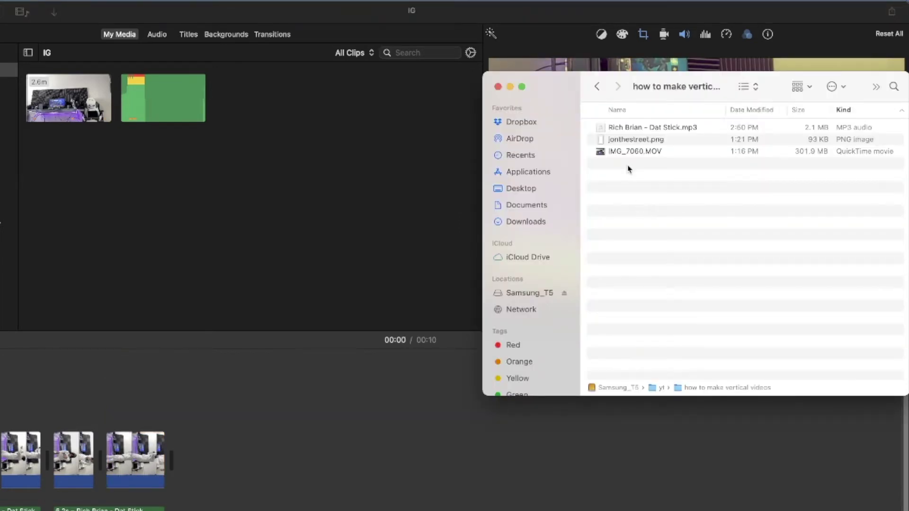
Step: Search Google for 'tik tok png' and download the transparent TikTok logo from StickPNG
left_click(638, 142)
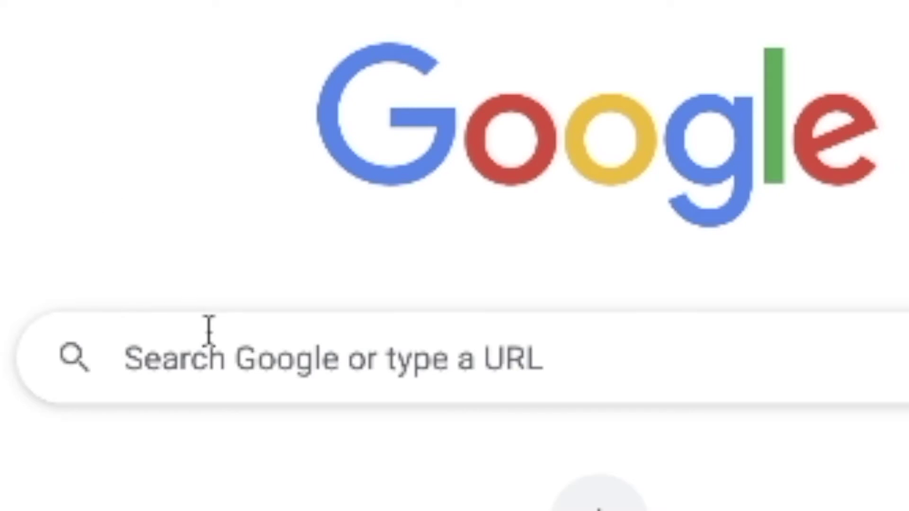
left_click(209, 329)
type("tic")
key("BackSpace")
type("k tok png")
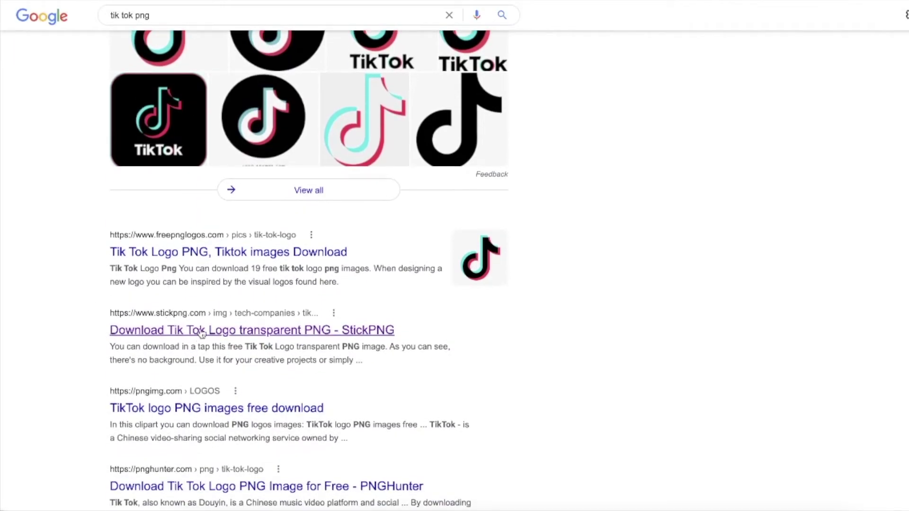
left_click(197, 333)
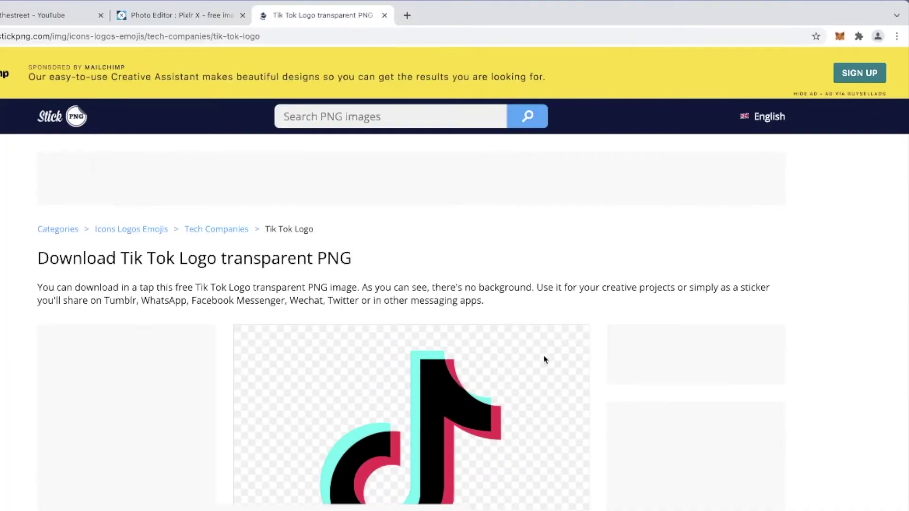
left_click(708, 336)
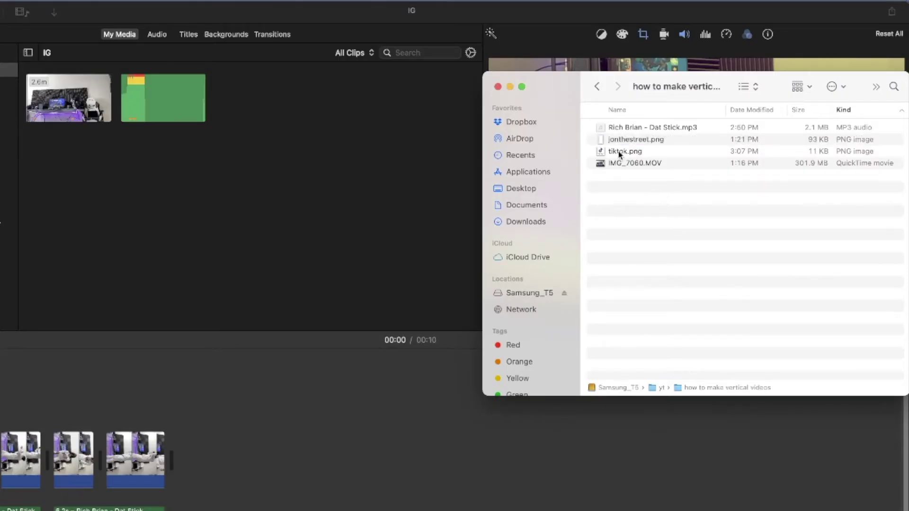
Step: Drop tiktok.png above the clips as a connected overlay spanning from the movie's start to its end
left_click(619, 154)
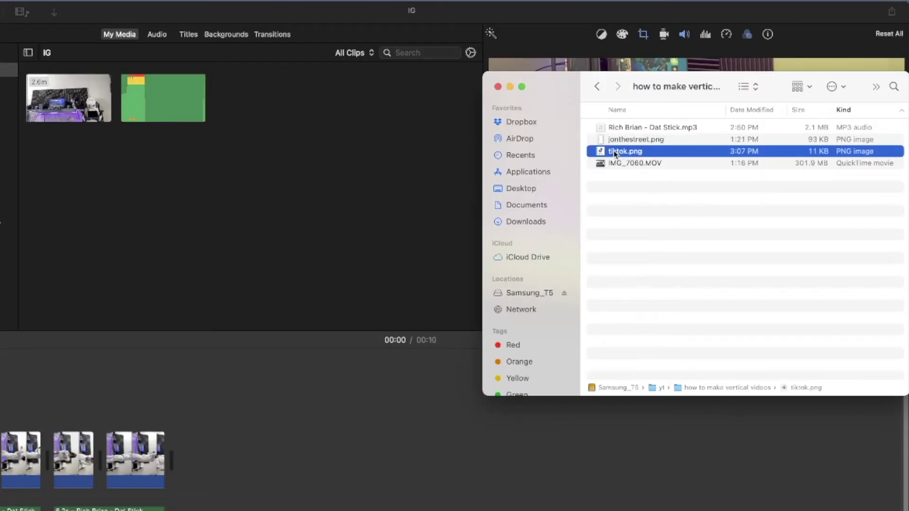
left_click_drag(610, 153, 166, 375)
left_click_drag(71, 394, 71, 394)
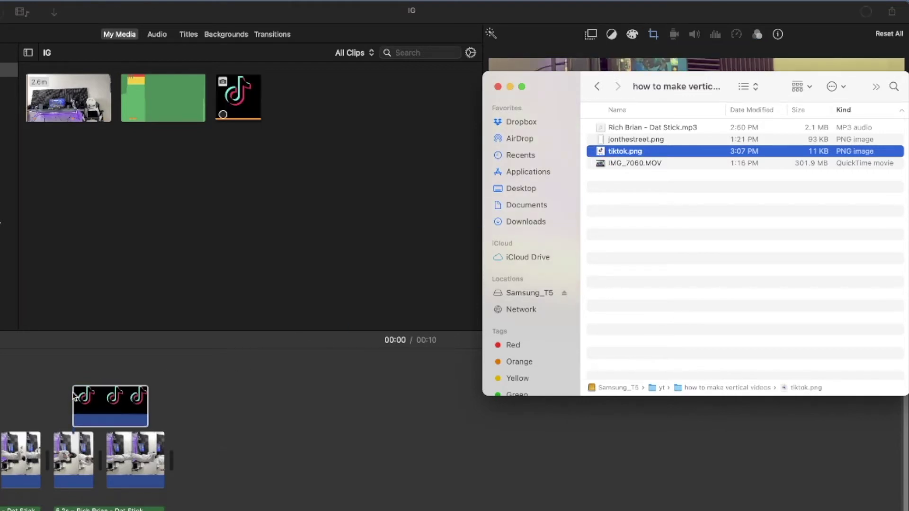
left_click(78, 396)
left_click_drag(92, 396, 162, 406)
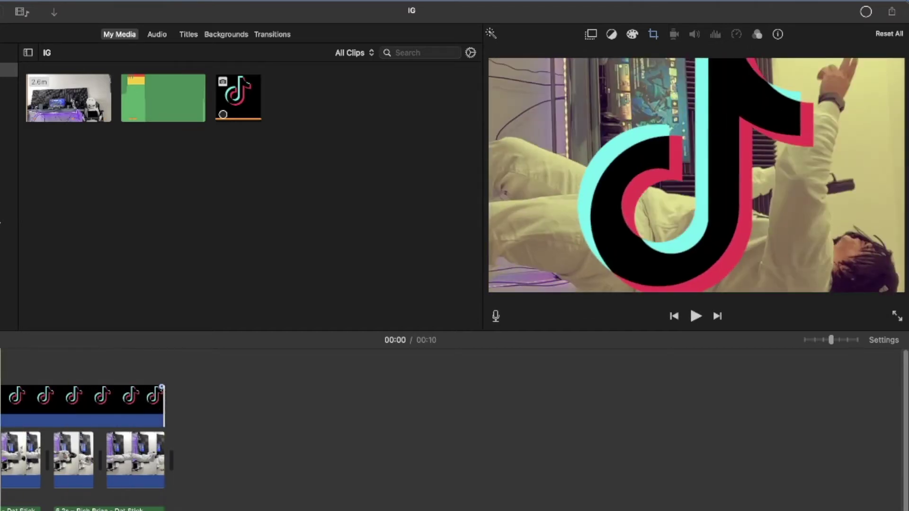
left_click(27, 400)
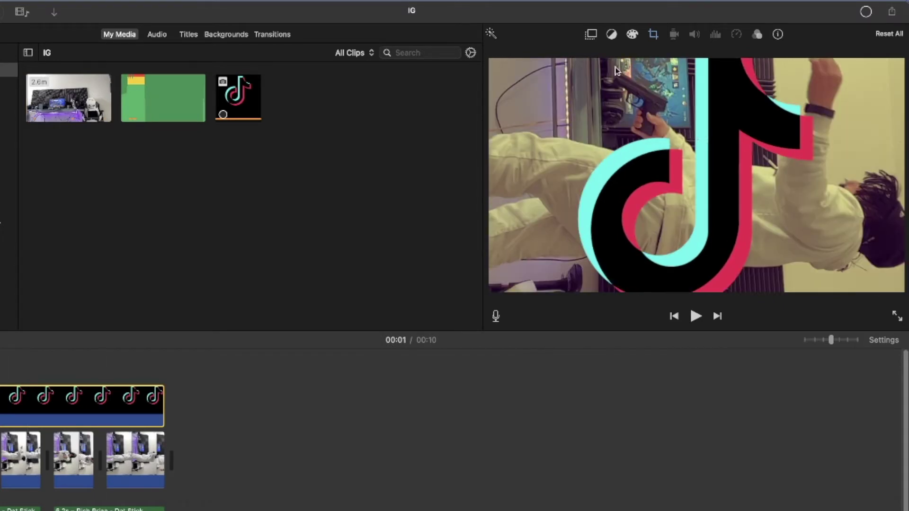
left_click(653, 36)
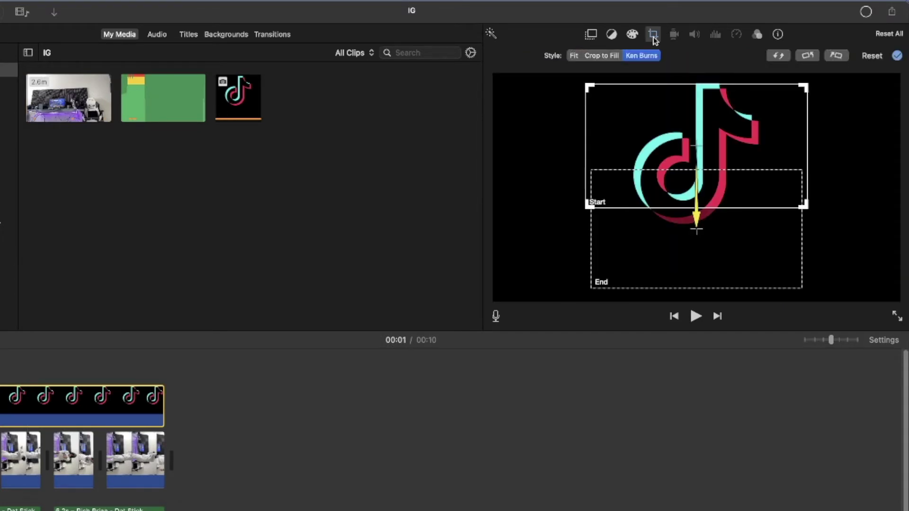
Step: Rotate the TikTok logo clip a quarter turn clockwise and display it at Fit, without Ken Burns
left_click(573, 56)
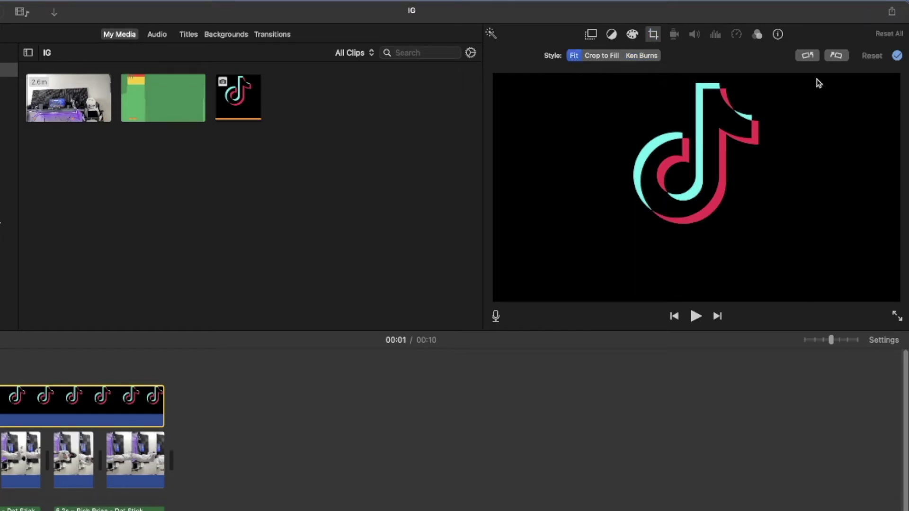
left_click(836, 56)
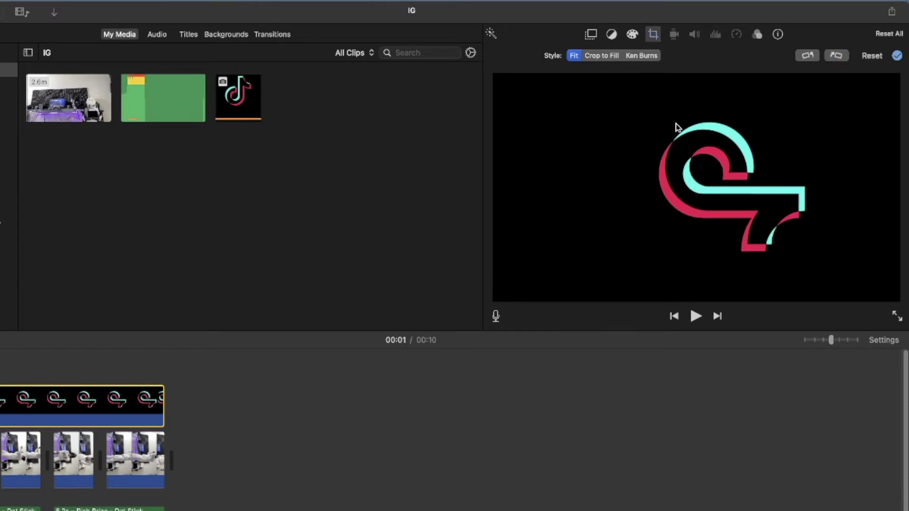
left_click(601, 55)
left_click_drag(580, 207, 563, 243)
left_click_drag(617, 147, 636, 192)
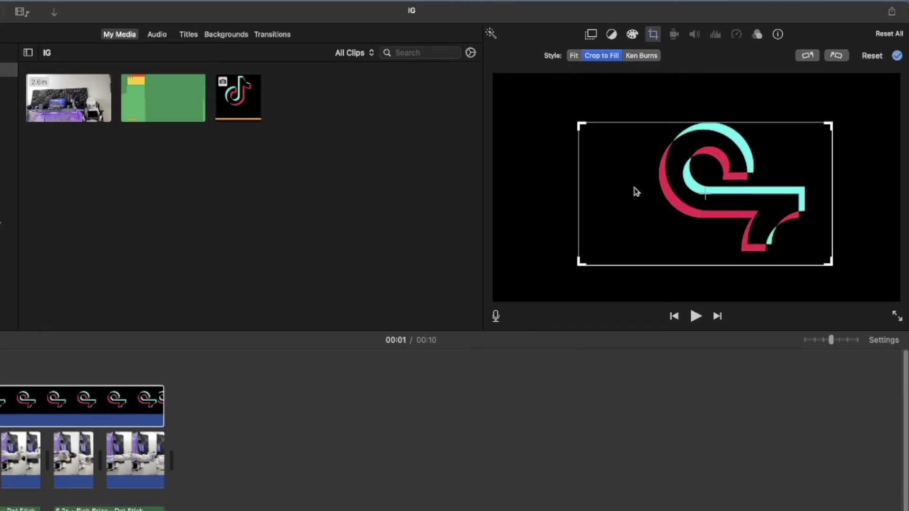
left_click(575, 56)
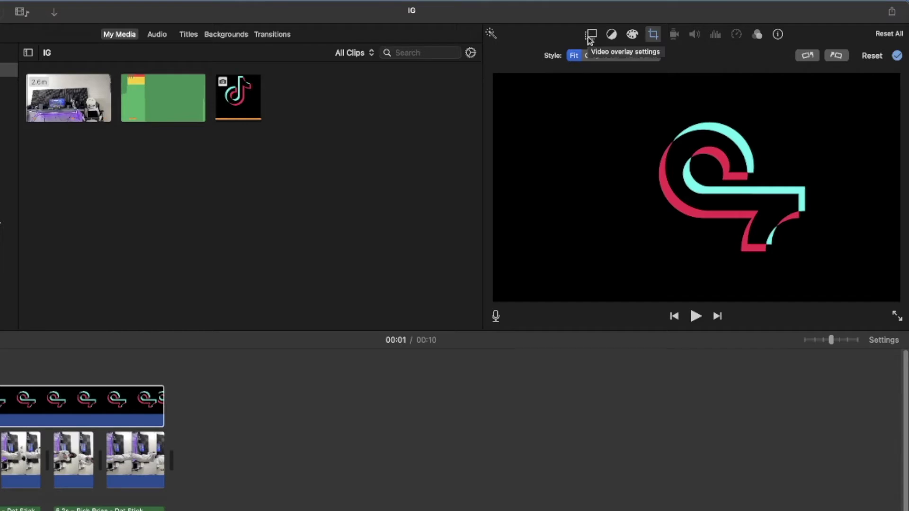
left_click(589, 37)
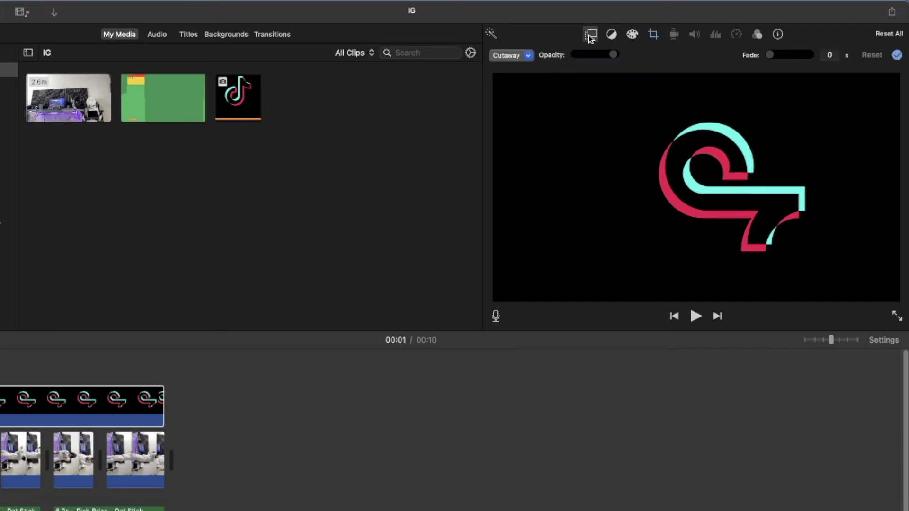
Step: Make the logo a Picture in Picture overlay and shrink it to a small inset at the lower middle
left_click(528, 57)
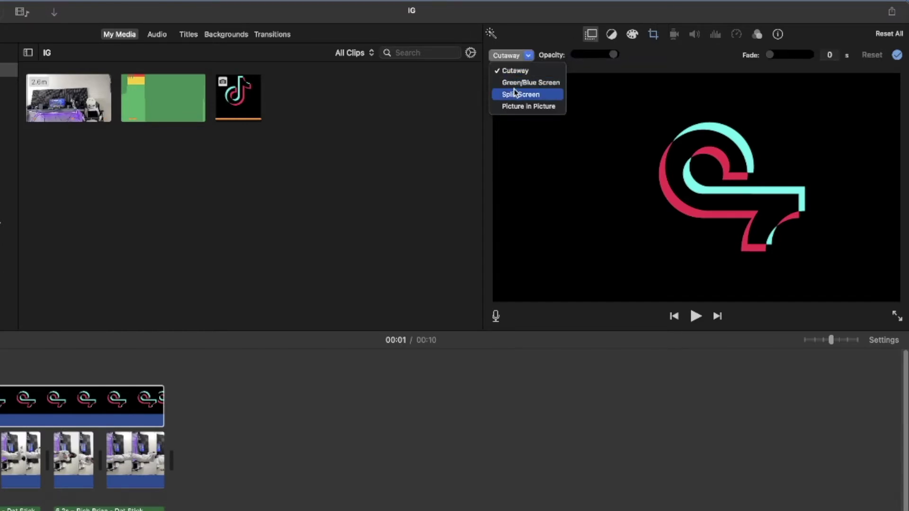
left_click(517, 107)
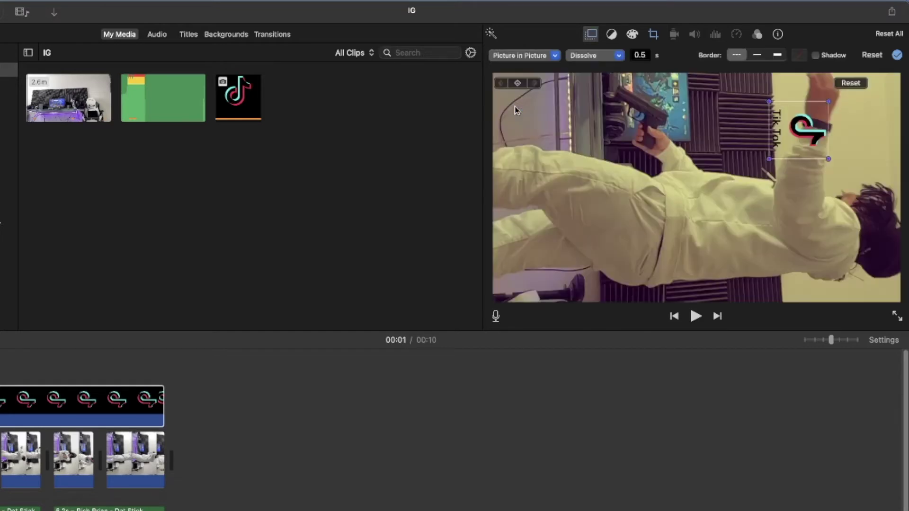
left_click_drag(781, 135, 574, 268)
left_click_drag(595, 236, 572, 276)
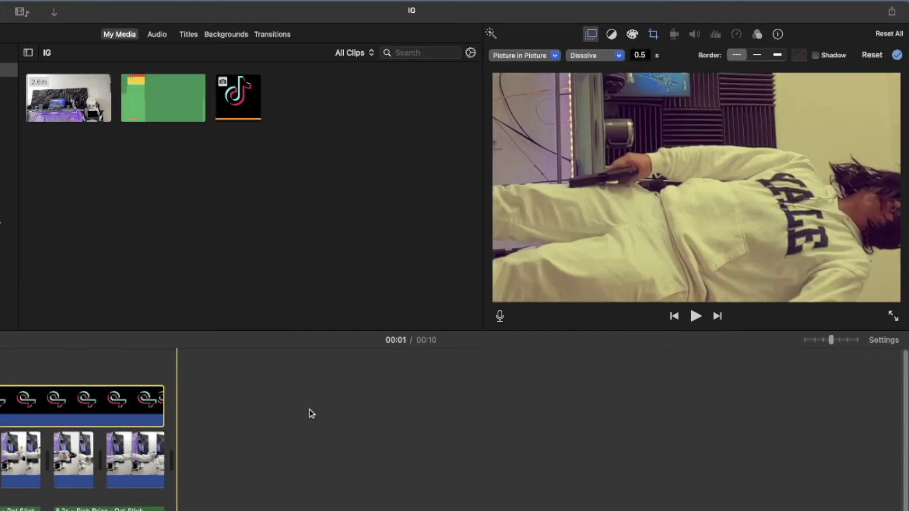
left_click(308, 412)
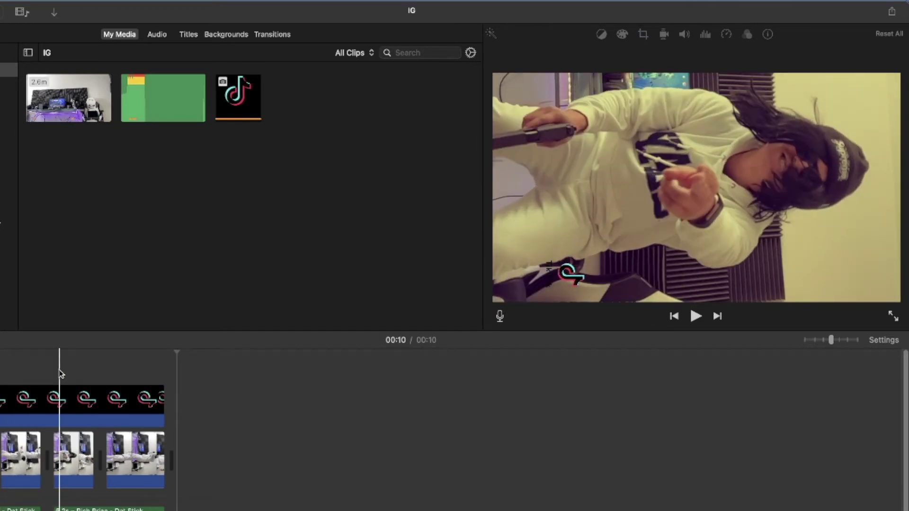
left_click(95, 391)
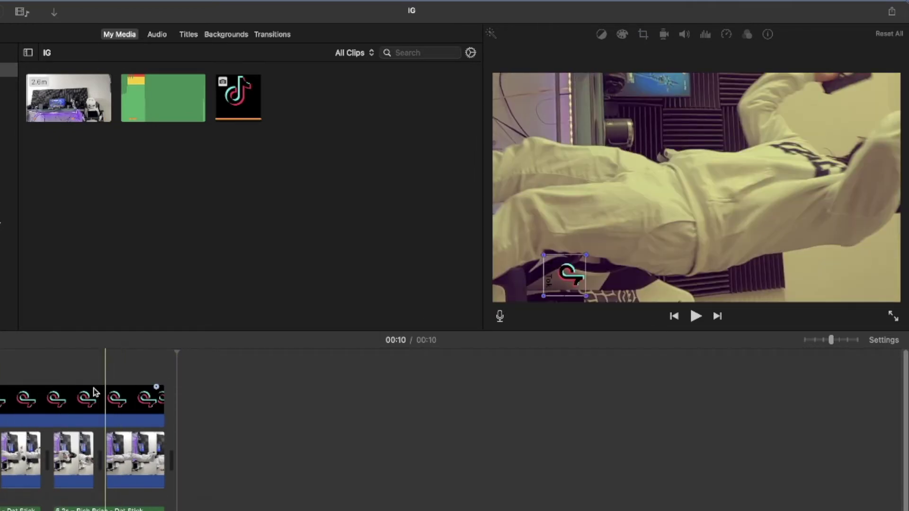
left_click(190, 35)
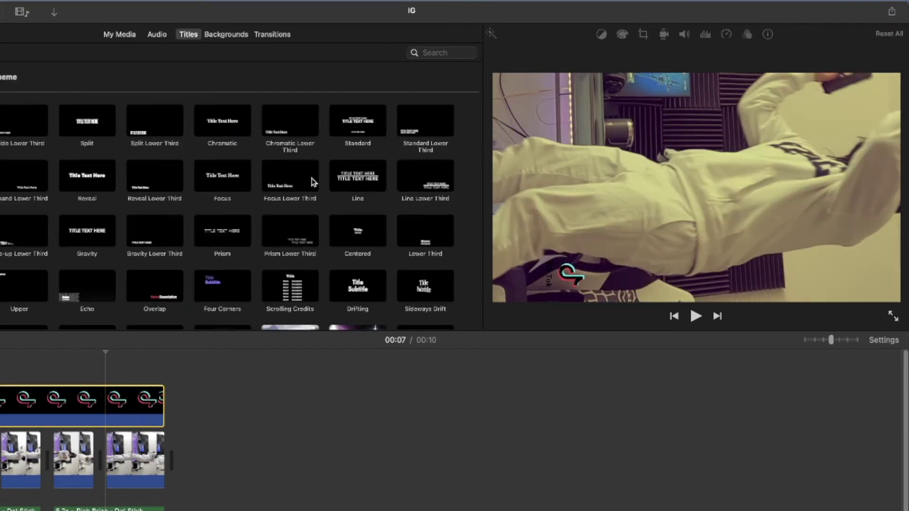
Step: Add a trimmed Standard title over the clips showing the channel name, with the subtitle line deleted
left_click_drag(357, 127, 164, 372)
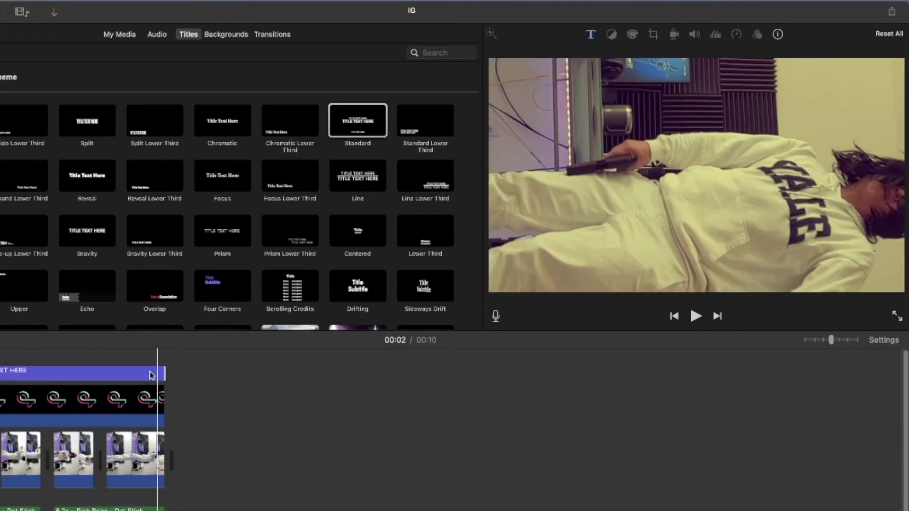
left_click(139, 373)
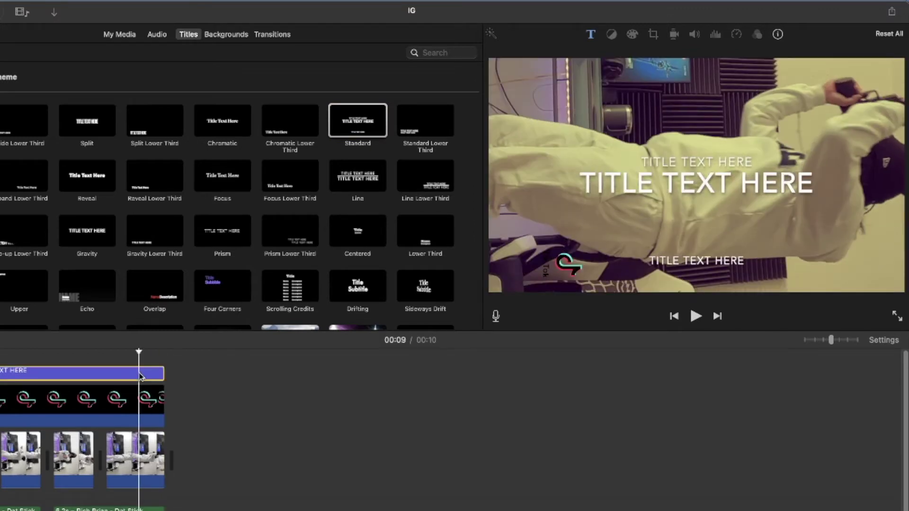
left_click(681, 189)
key("super+a")
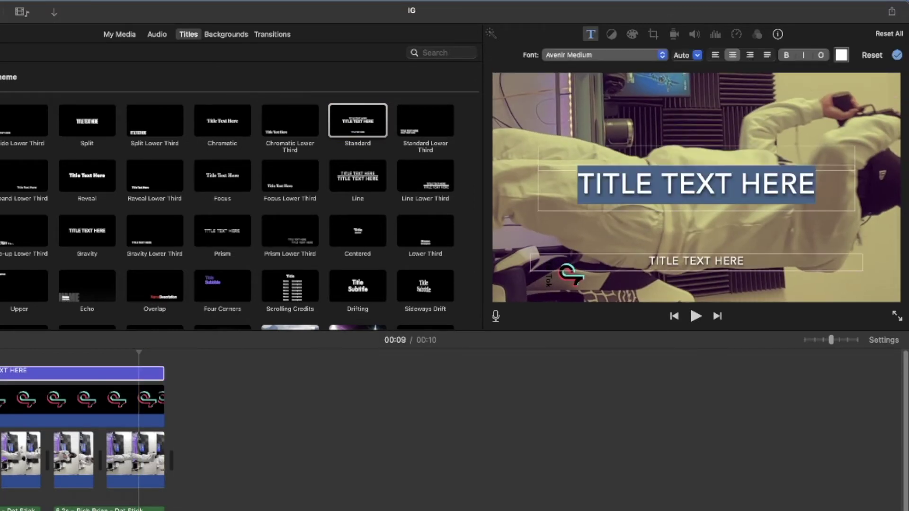
type("JON")
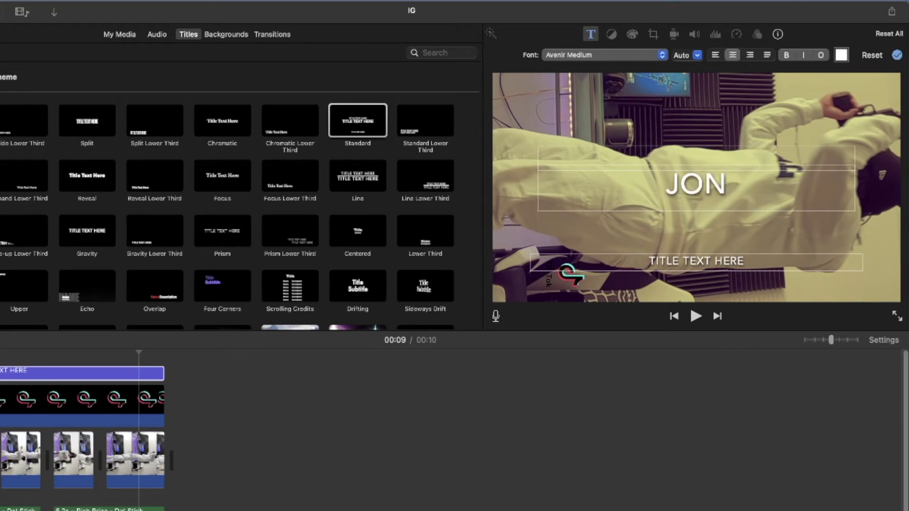
type("THESTREET")
key("Tab")
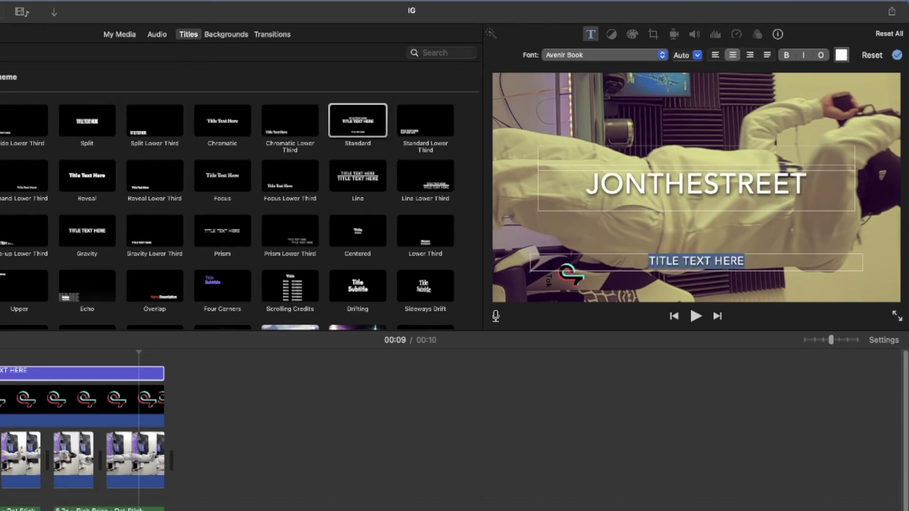
key("BackSpace")
left_click(188, 399)
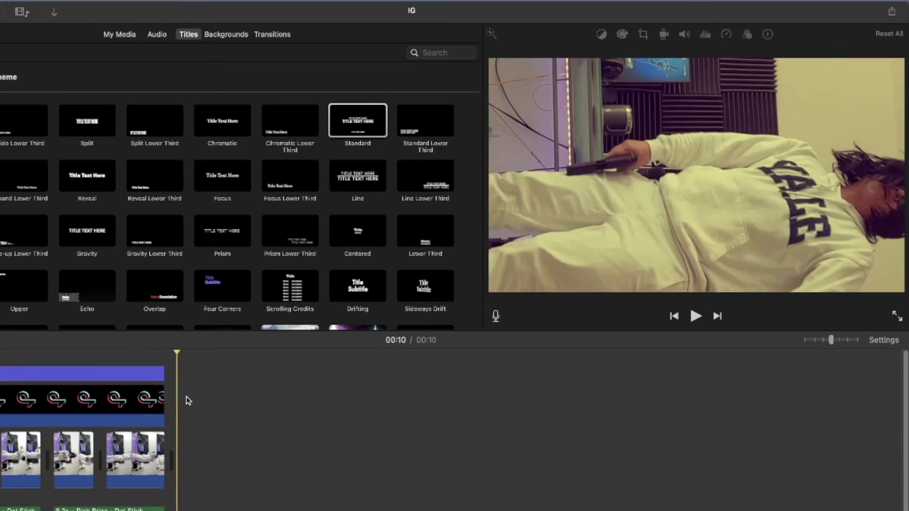
left_click(69, 372)
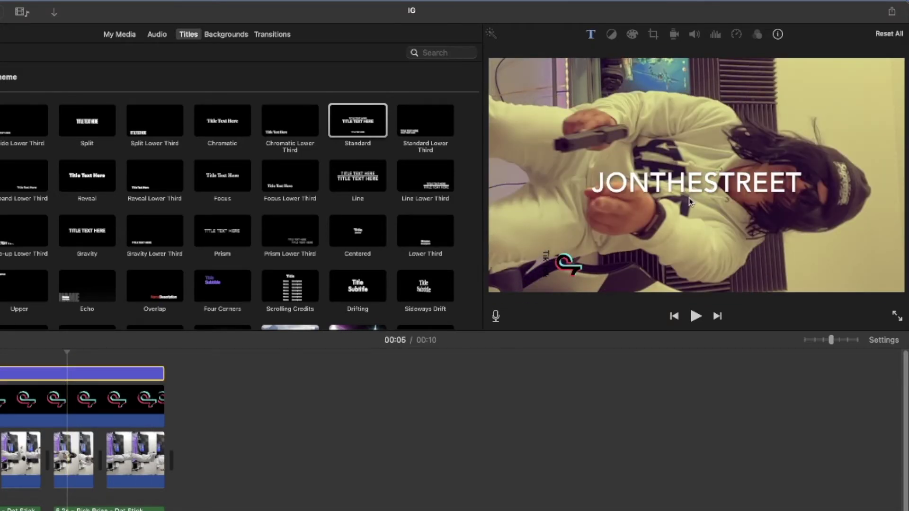
Step: Preview the title, check its font settings, then delete the title clip from the timeline
left_click(140, 379)
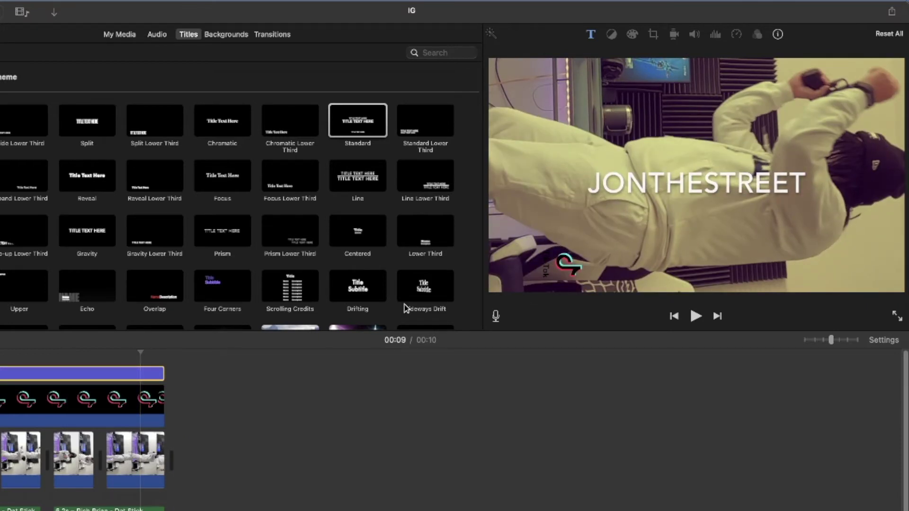
left_click(568, 261)
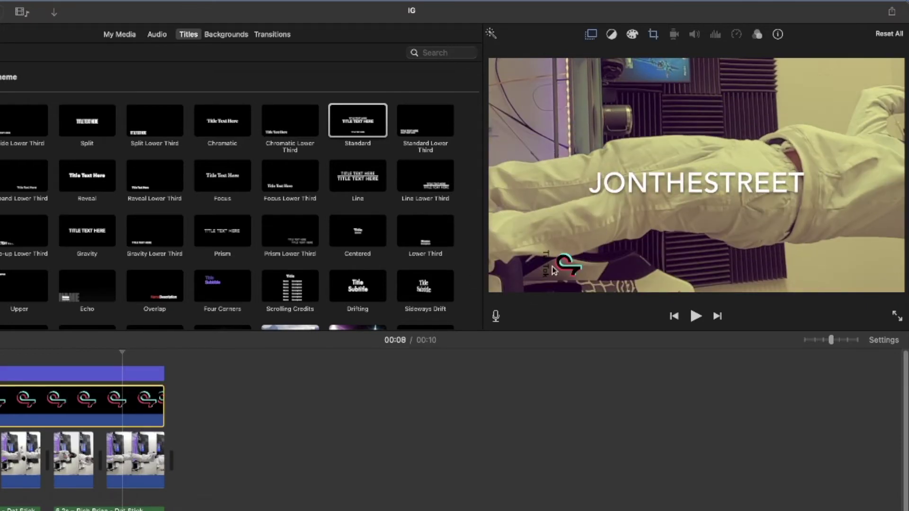
left_click(133, 373)
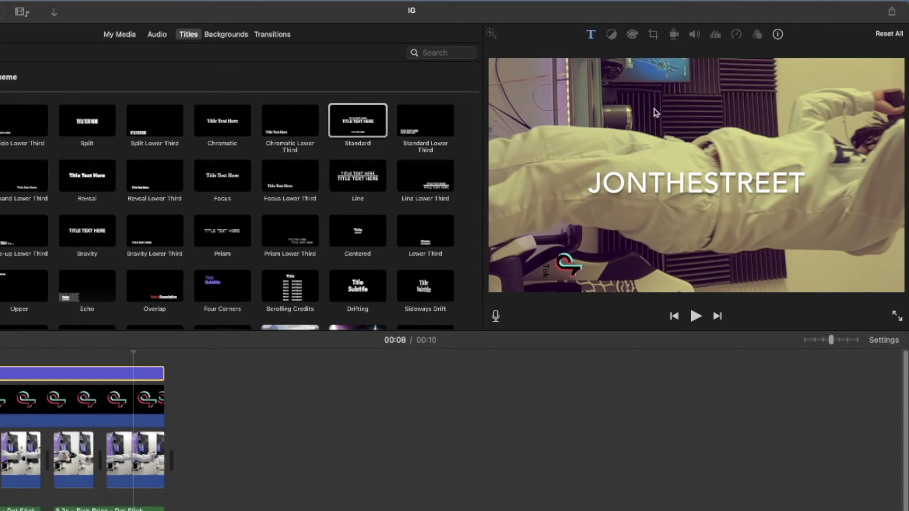
left_click(591, 36)
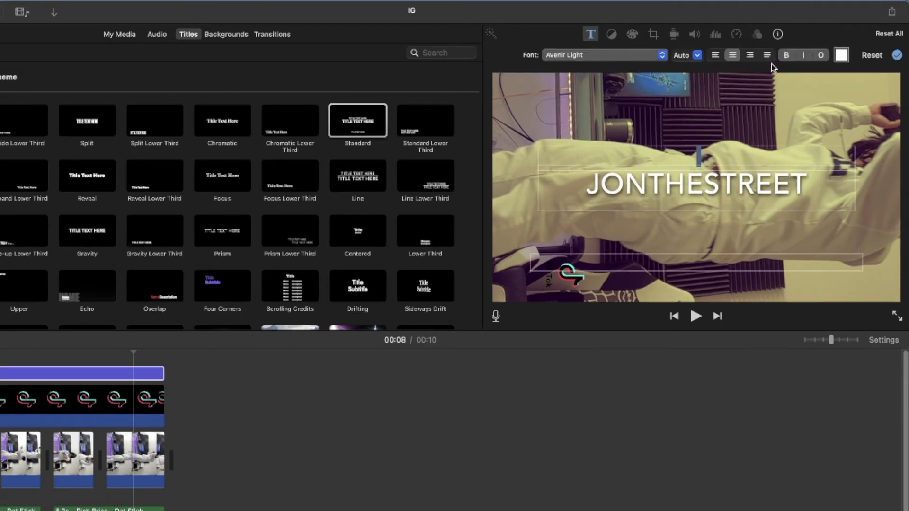
left_click(591, 38)
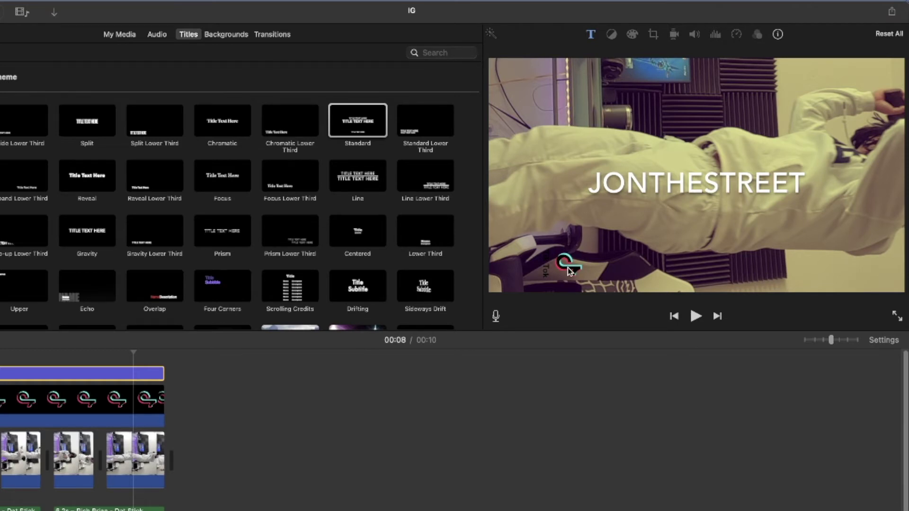
left_click(122, 375)
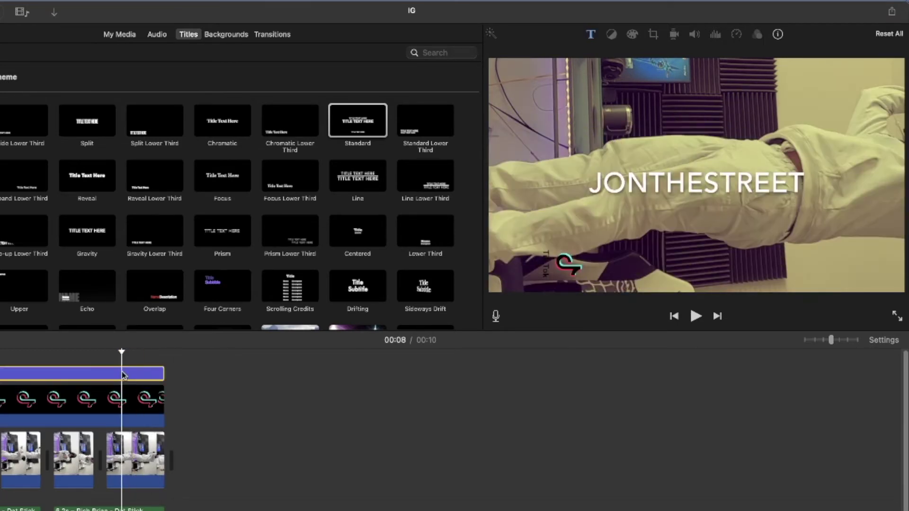
key("Delete")
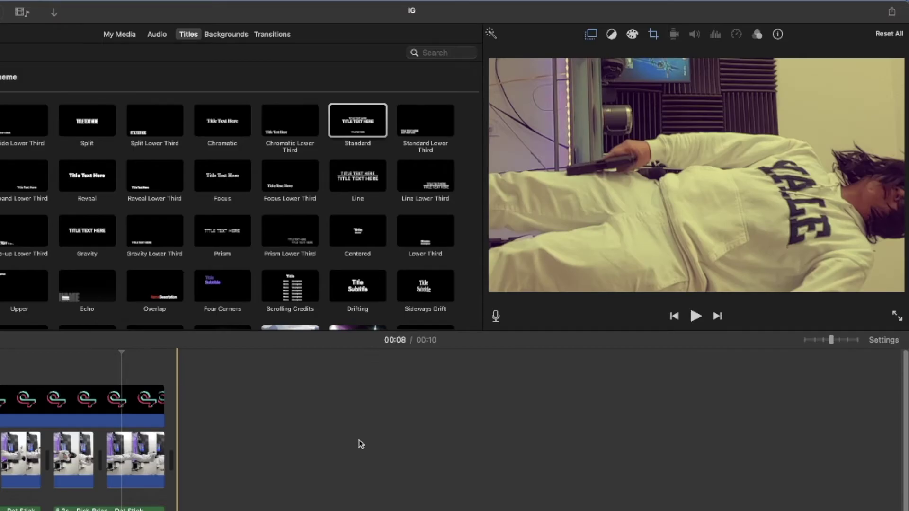
key("ctrl+Up")
Step: Switch to Pixlr X in Chrome and select the pink text layer on the vertical canvas
left_click(406, 201)
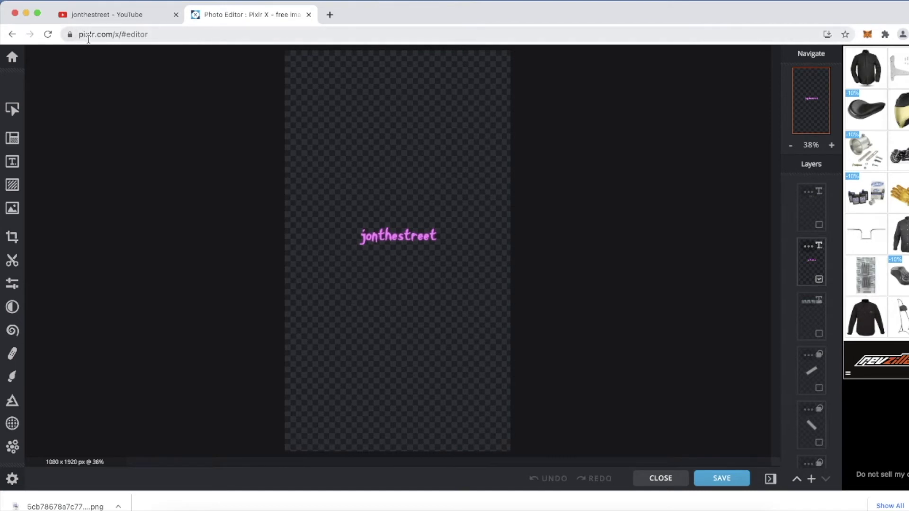
left_click(166, 36)
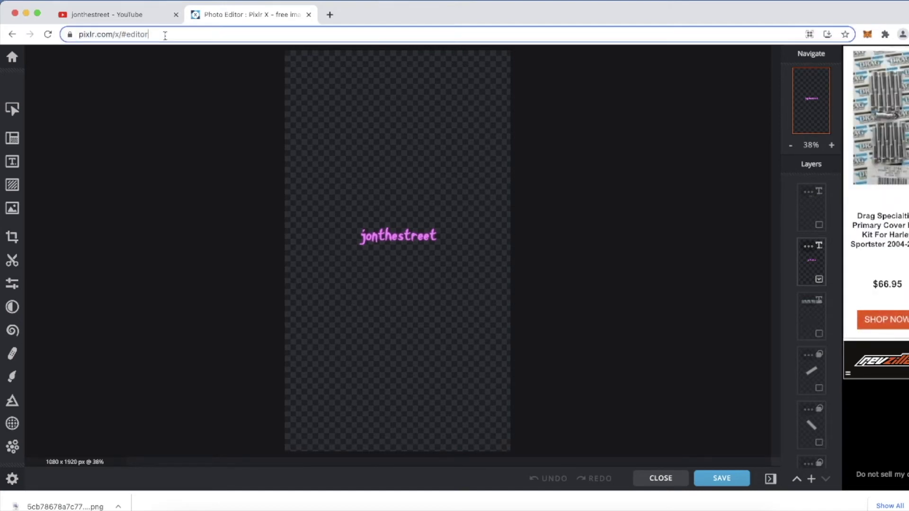
left_click(211, 191)
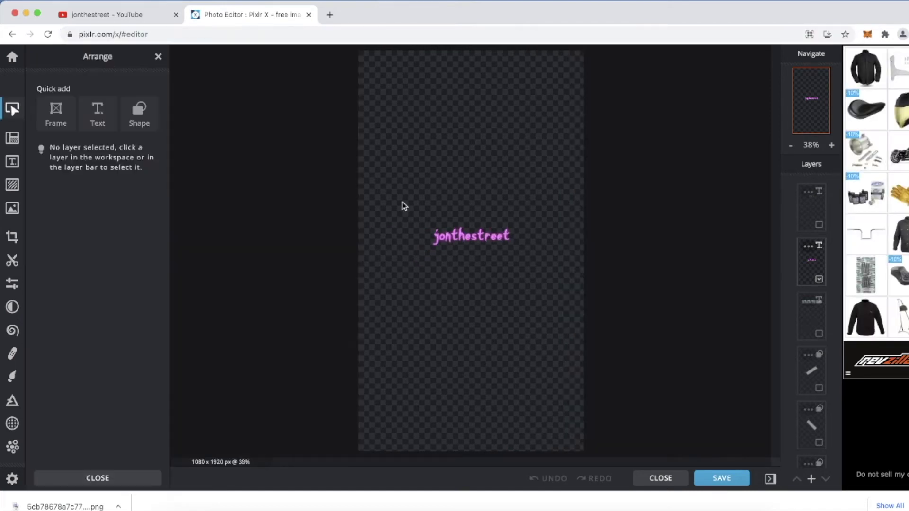
left_click(466, 241)
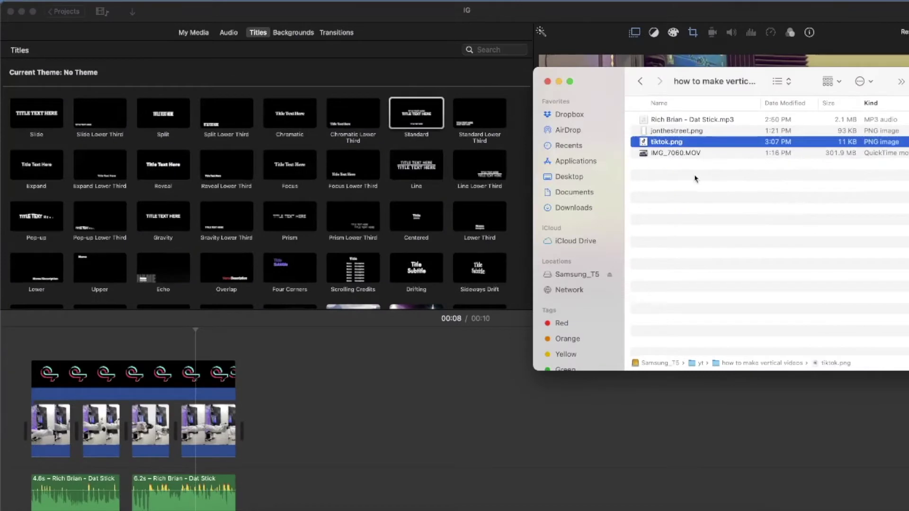
Step: Preview jonthestreet.png and add it to the end of the movie
left_click(694, 134)
key("space")
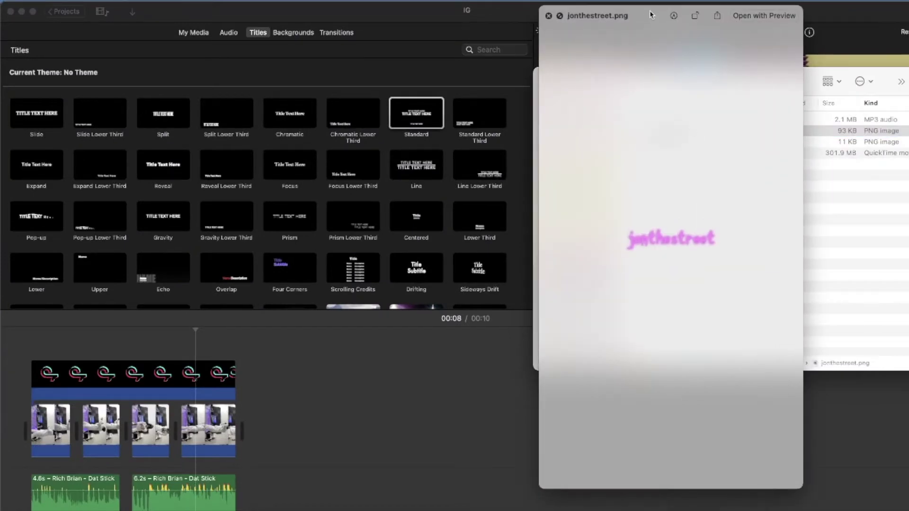
key("space")
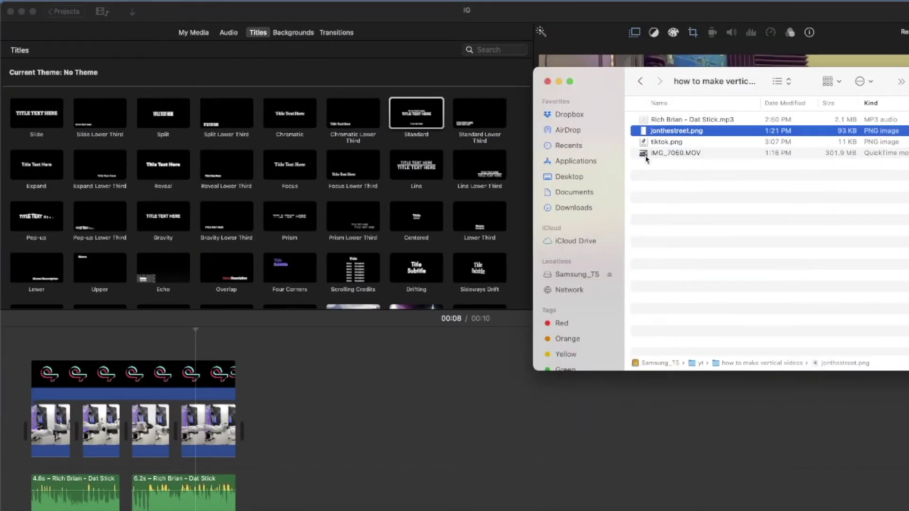
left_click(667, 142)
left_click(643, 131)
left_click_drag(643, 131, 314, 377)
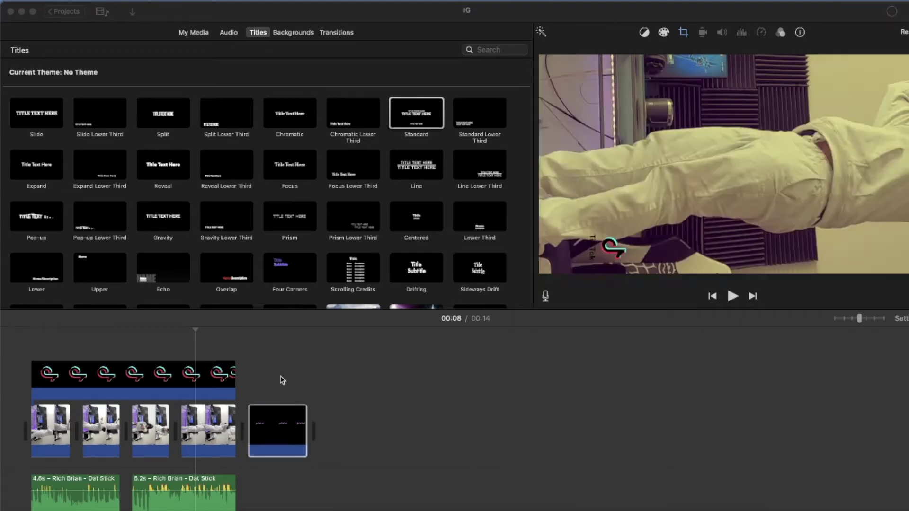
Step: Rotate the jonthestreet clip 90 degrees and try Crop to Fill before returning to Fit
left_click(279, 419)
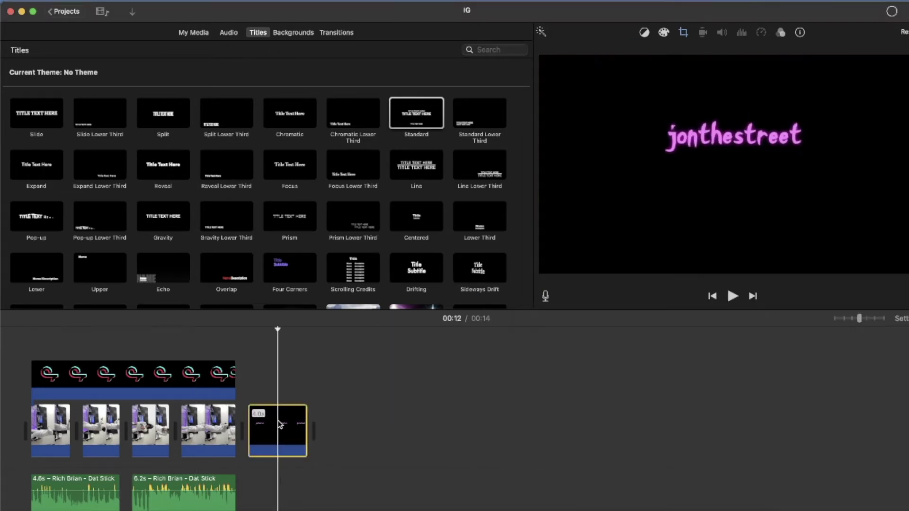
left_click(683, 33)
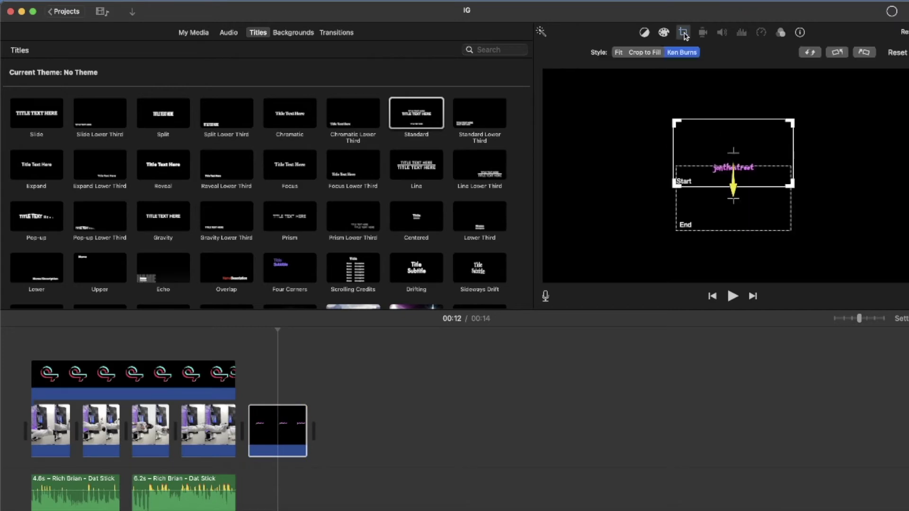
left_click(863, 52)
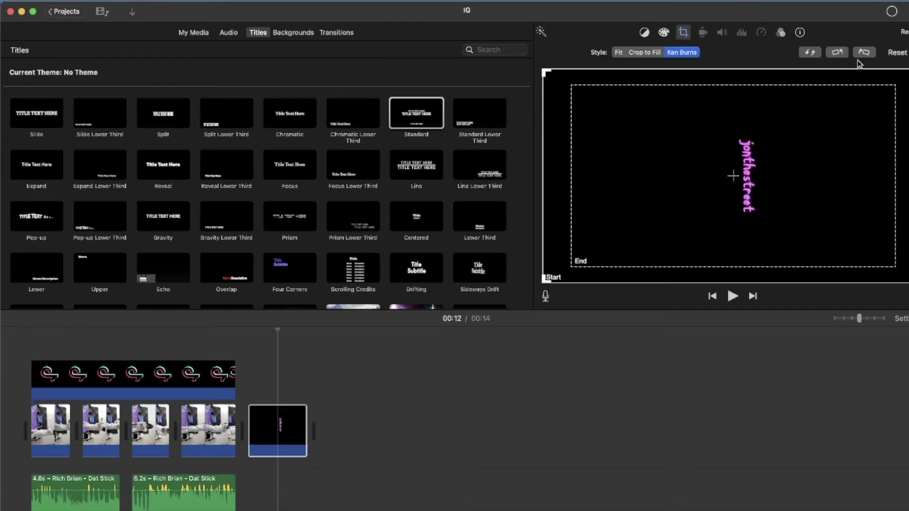
left_click(618, 53)
left_click(648, 53)
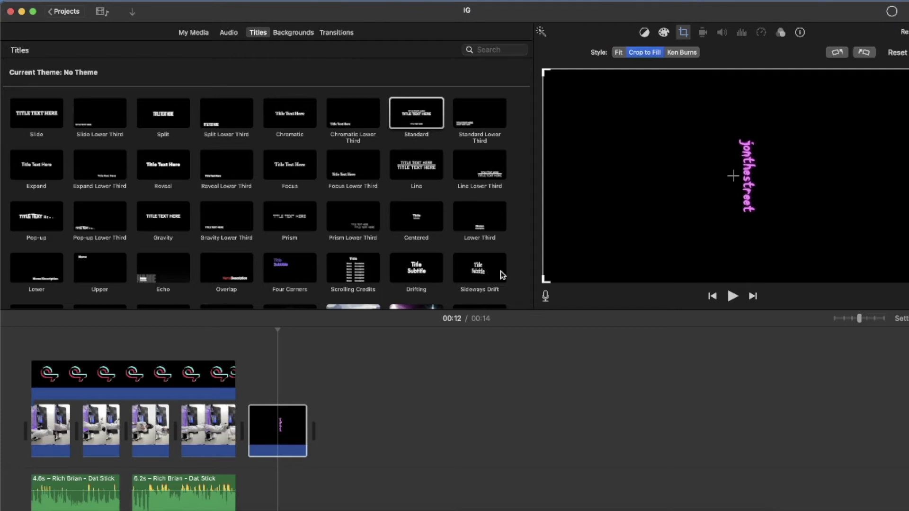
left_click_drag(546, 278, 662, 215)
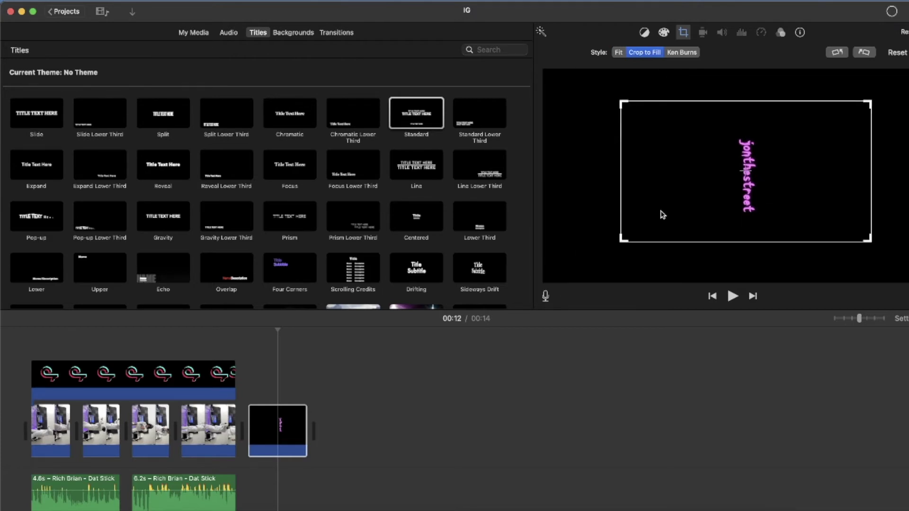
left_click(619, 52)
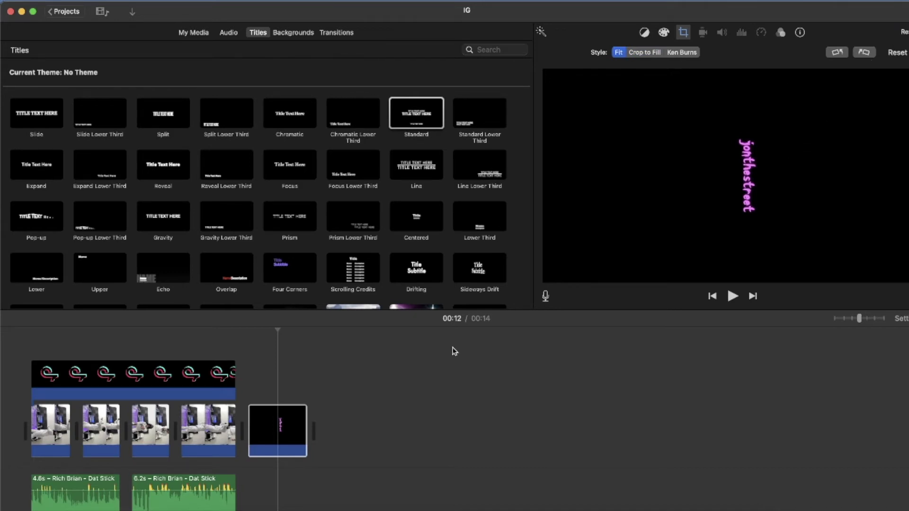
left_click(307, 368)
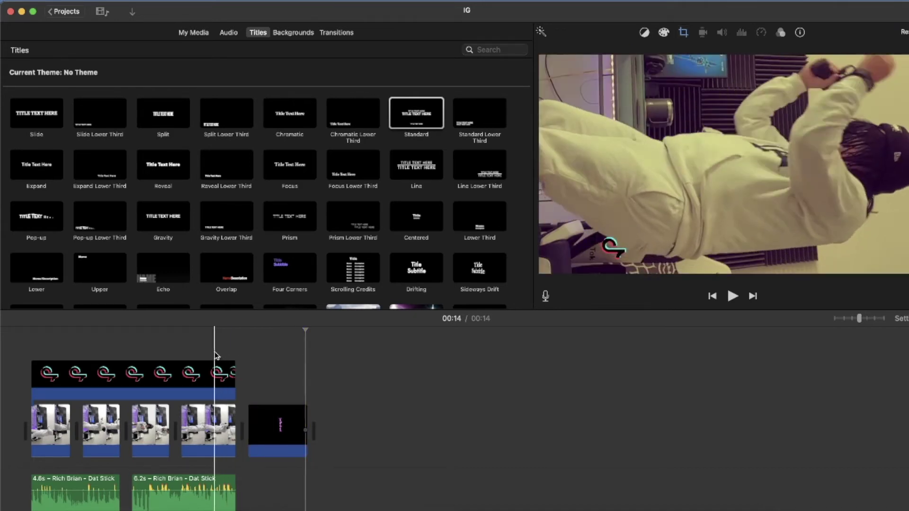
Step: Delete the jonthestreet clip so the movie runs 00:10 again, and return to the start
left_click(209, 355)
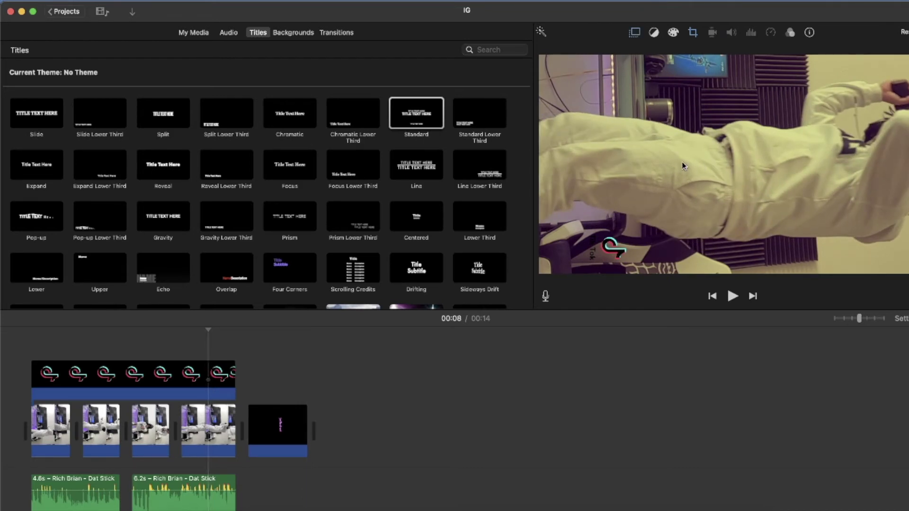
left_click(284, 425)
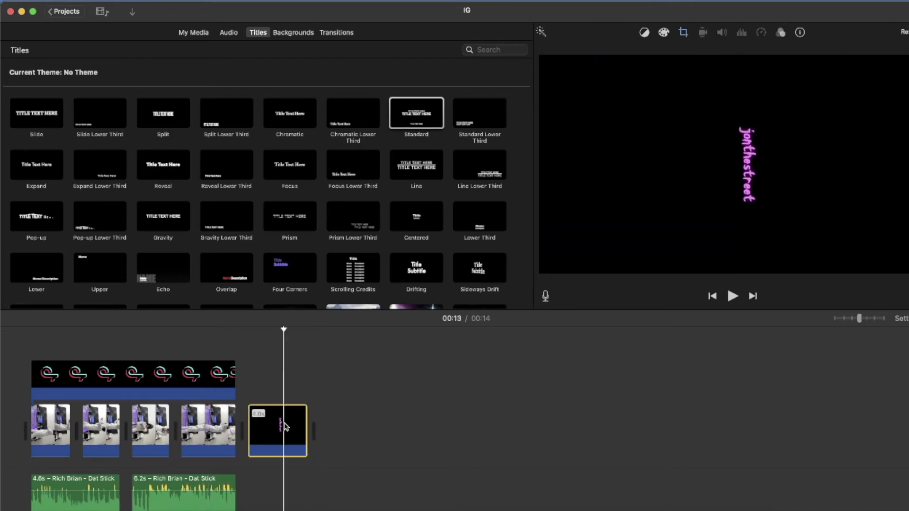
key("Delete")
key("Home")
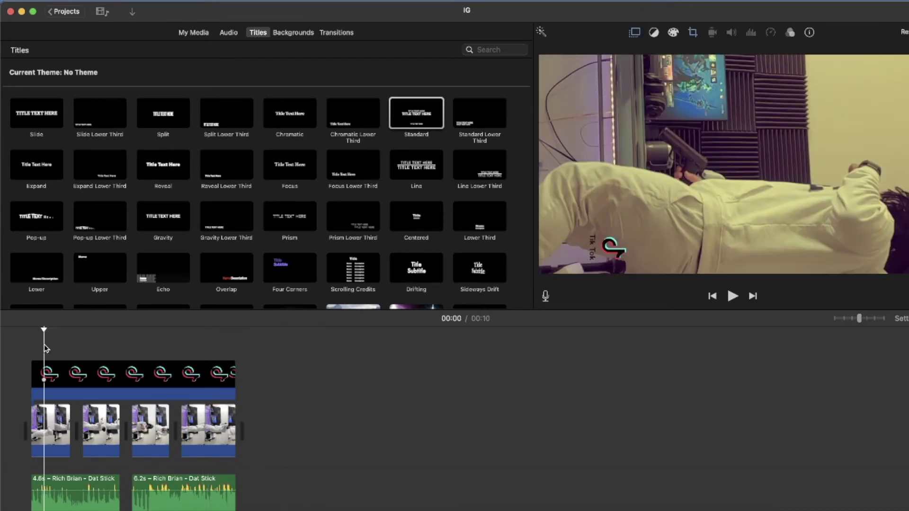
left_click(71, 1)
Step: Title the file export IG-dance and clear its default description
mouse_move(194, 178)
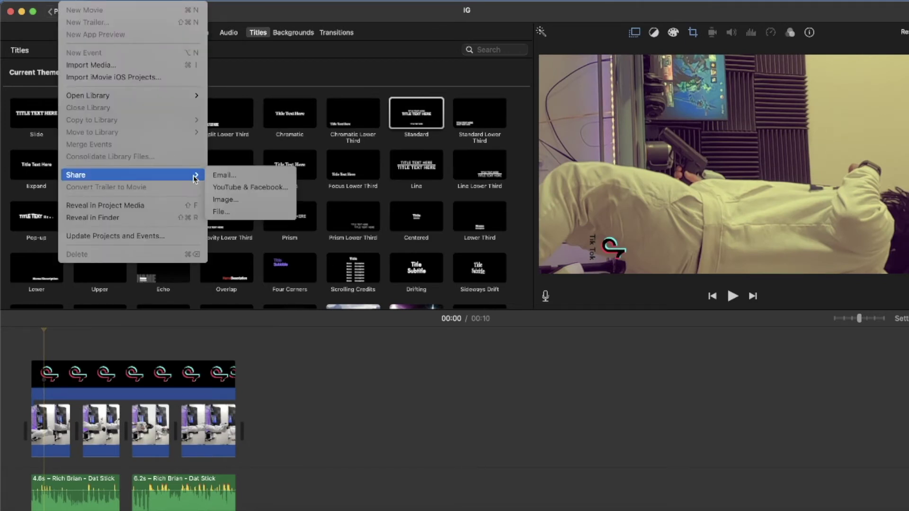
left_click(228, 212)
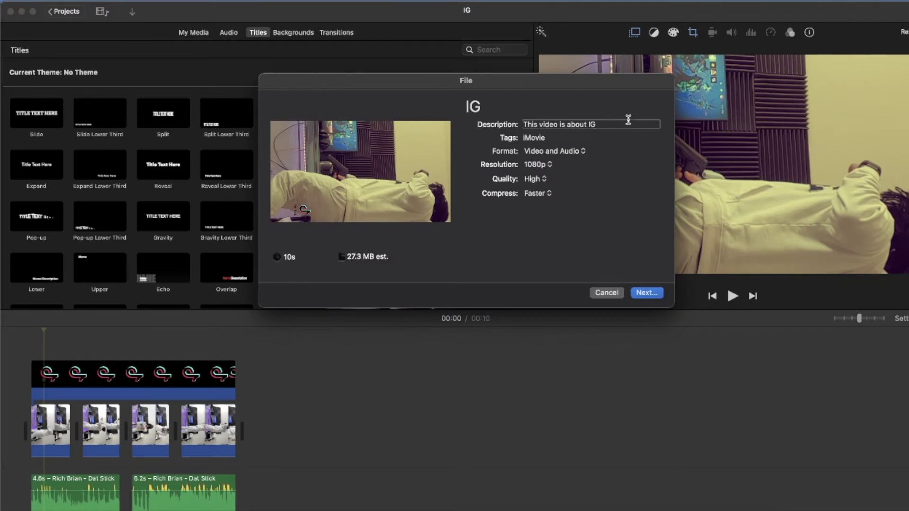
triple_click(628, 120)
key("BackSpace")
left_click(523, 107)
type("-")
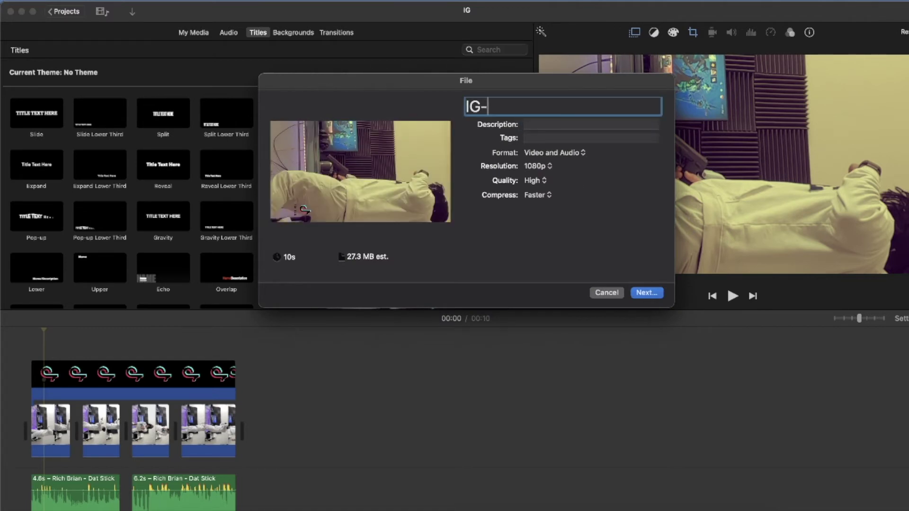
type("dance")
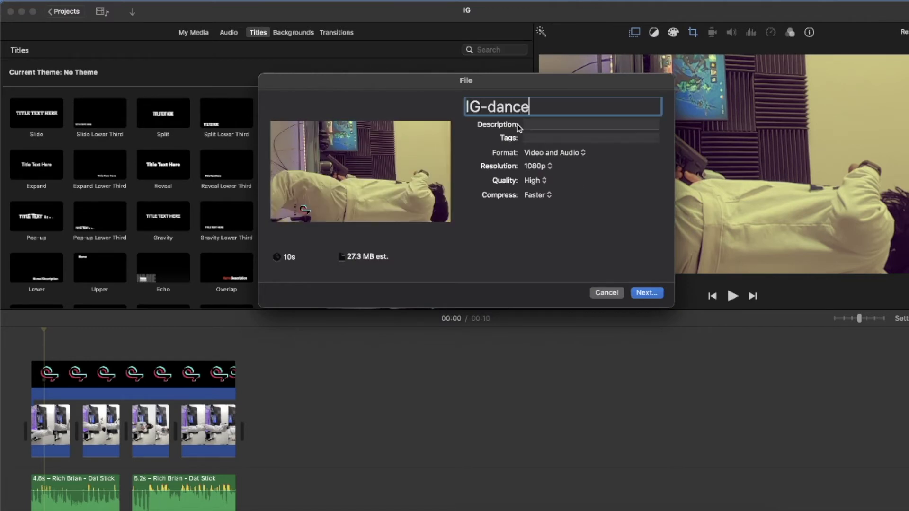
left_click(535, 124)
left_click(525, 138)
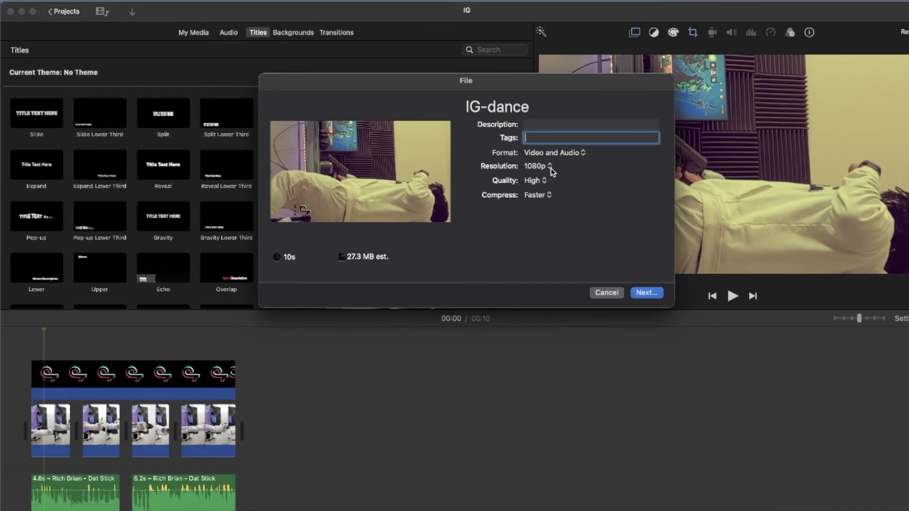
Step: Try Medium quality and 720p, settling on High quality at 1080p resolution
left_click(543, 181)
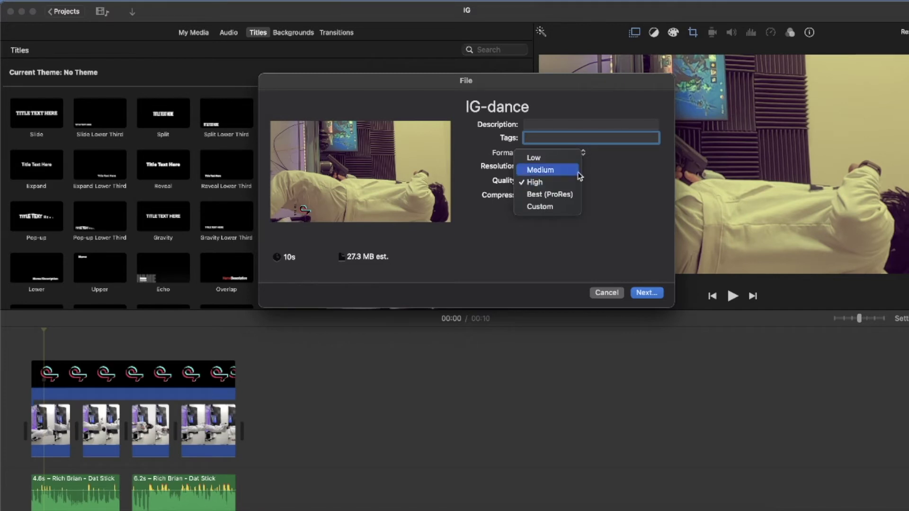
left_click(564, 171)
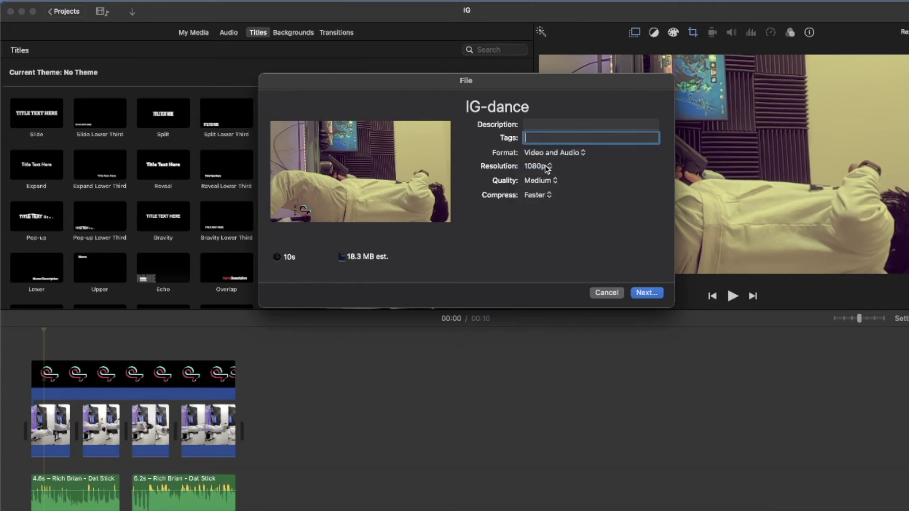
left_click(544, 181)
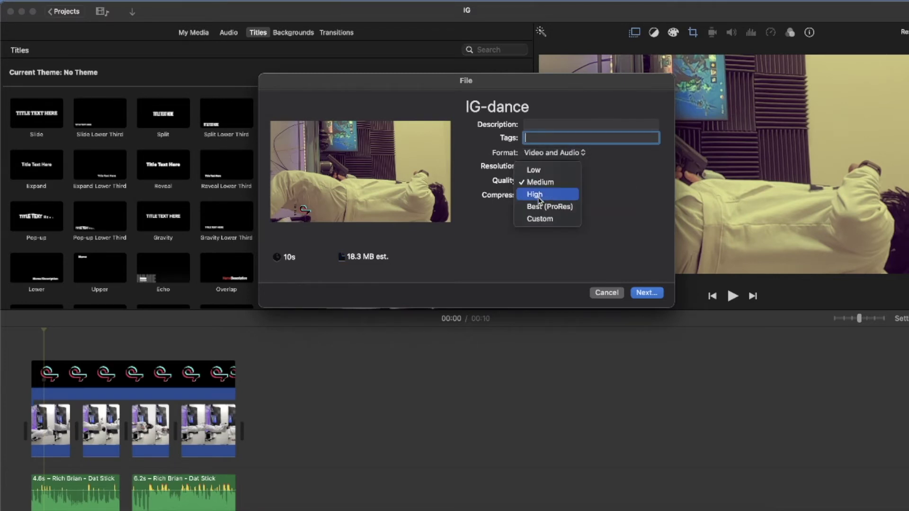
left_click(549, 195)
left_click(537, 166)
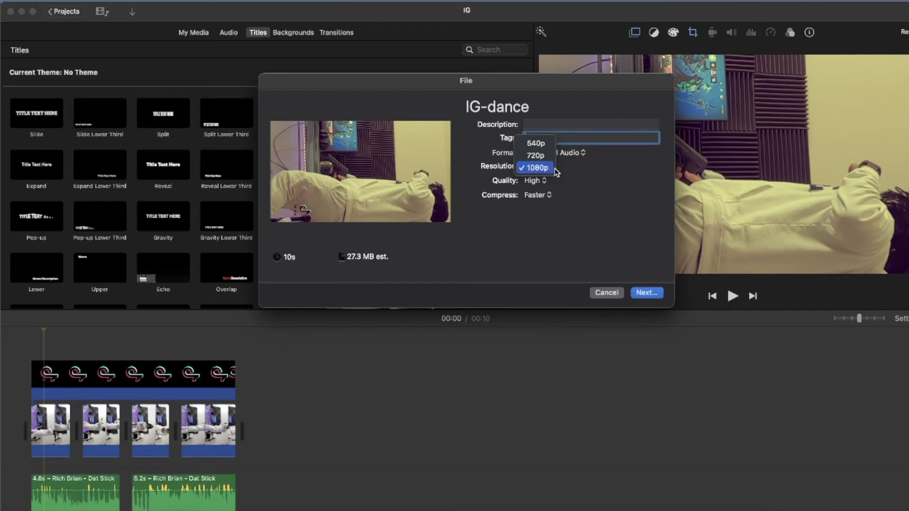
left_click(567, 189)
left_click(549, 169)
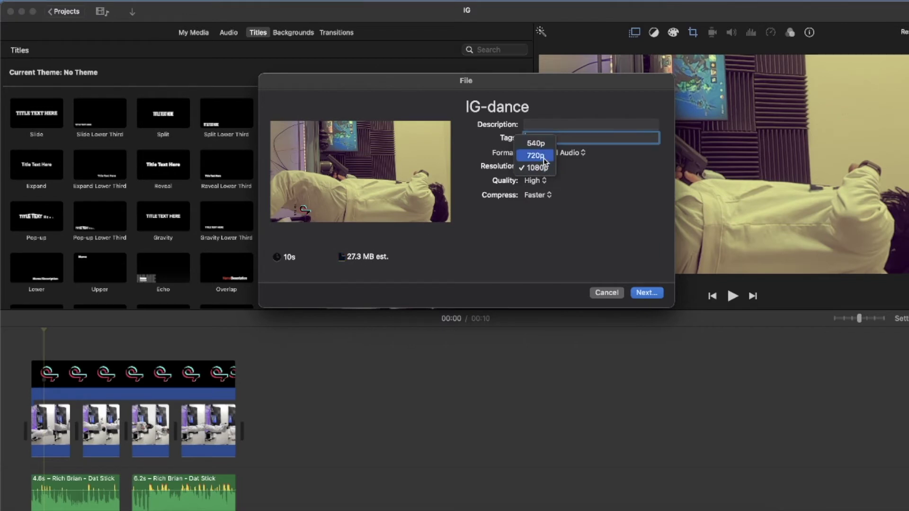
left_click(543, 156)
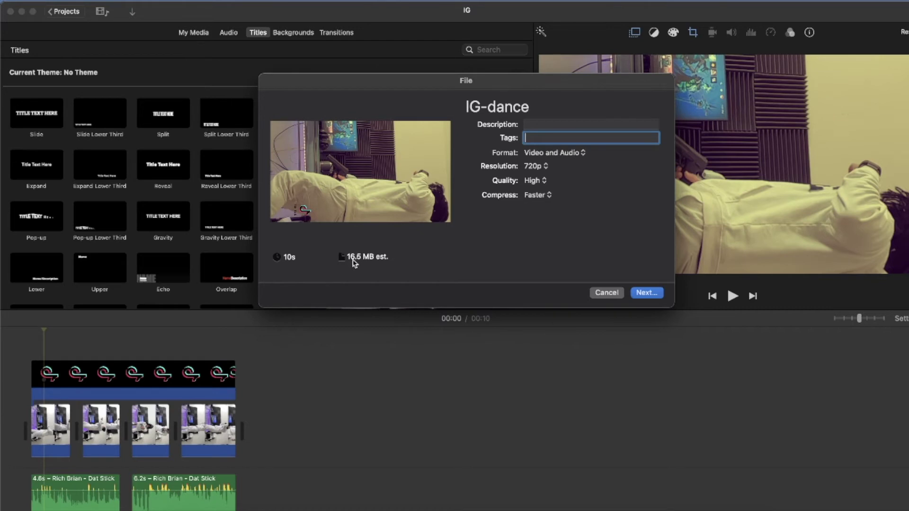
left_click(540, 167)
left_click(544, 181)
Step: Test Custom quality at about 26.7 Mbps, then set quality back to High
left_click(544, 181)
left_click(544, 182)
left_click(544, 181)
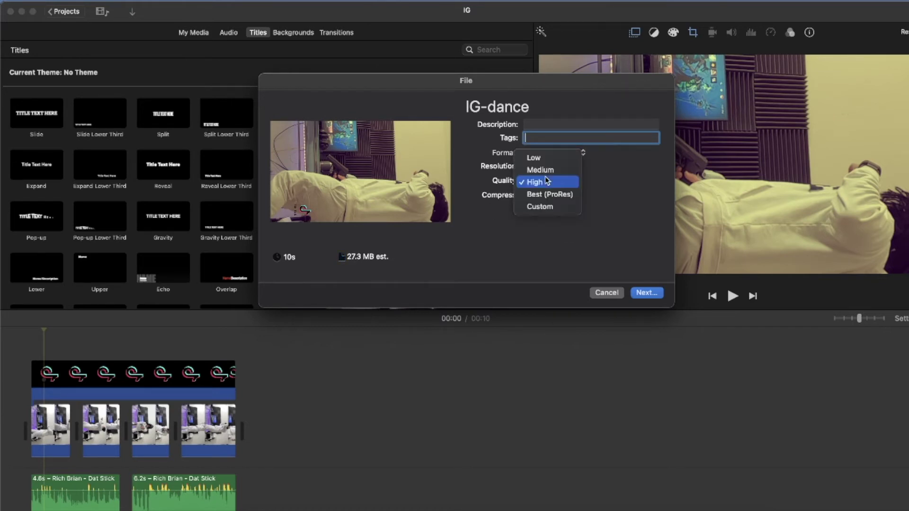
left_click(540, 207)
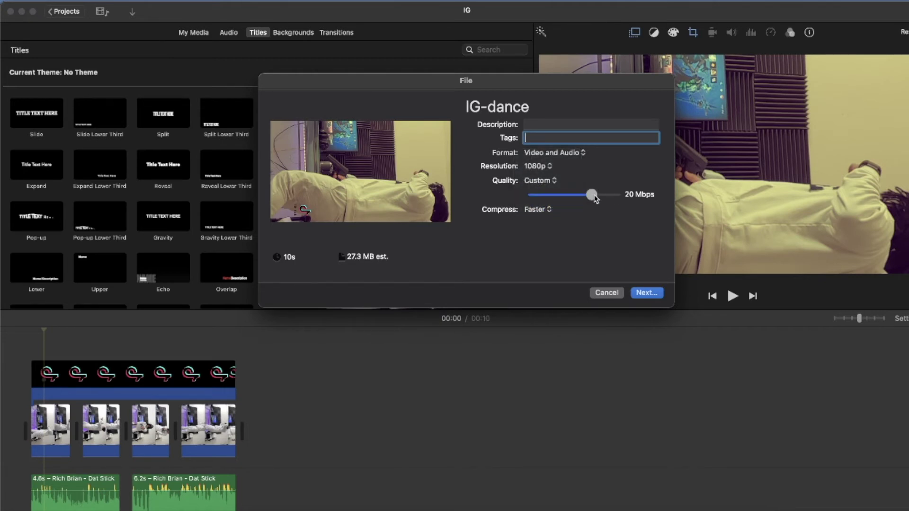
left_click_drag(591, 195, 630, 198)
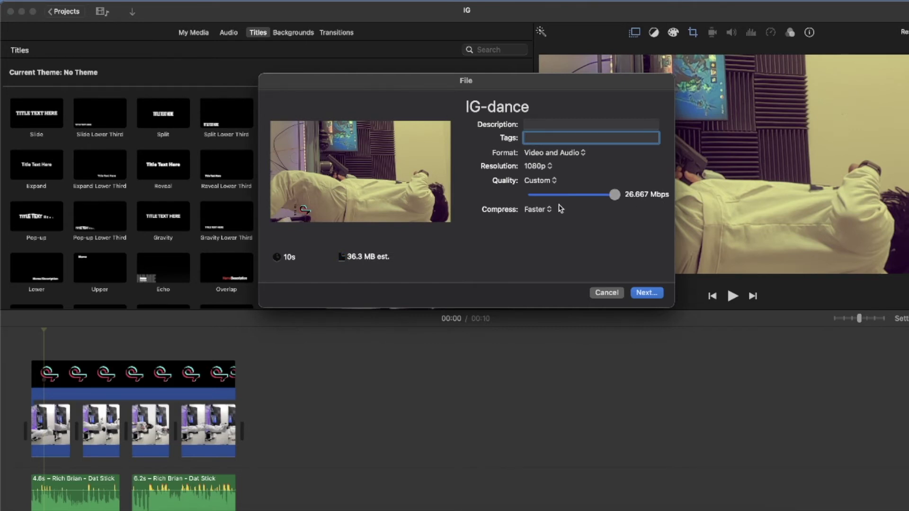
left_click(541, 180)
left_click(546, 159)
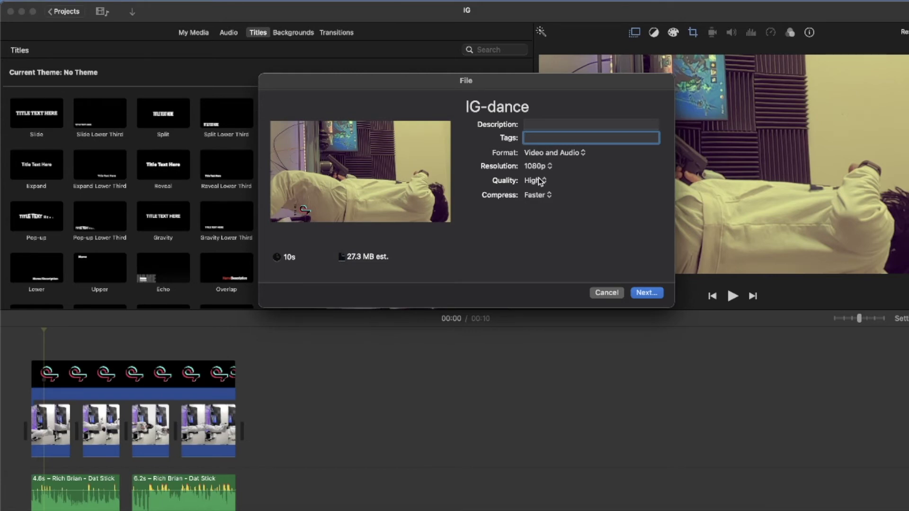
Step: Compare Better Quality and Faster compression, settling on Faster
left_click(548, 196)
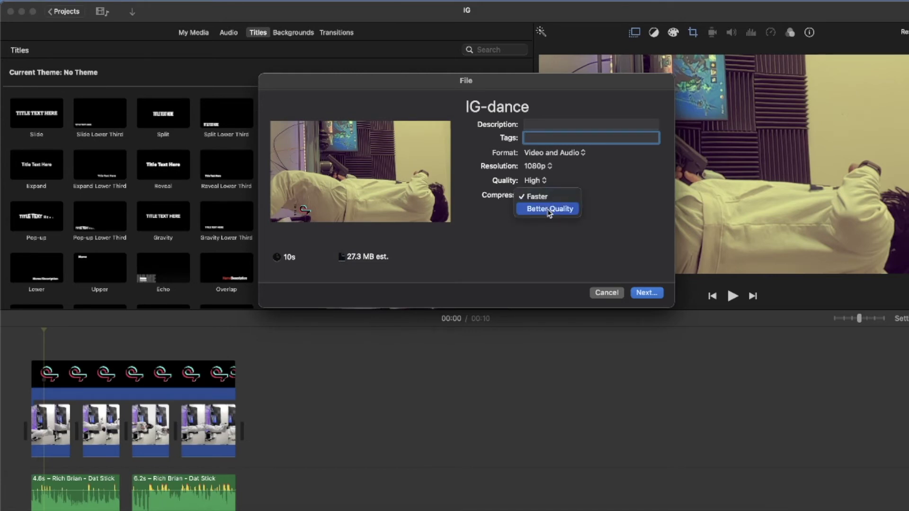
left_click(548, 210)
left_click(549, 196)
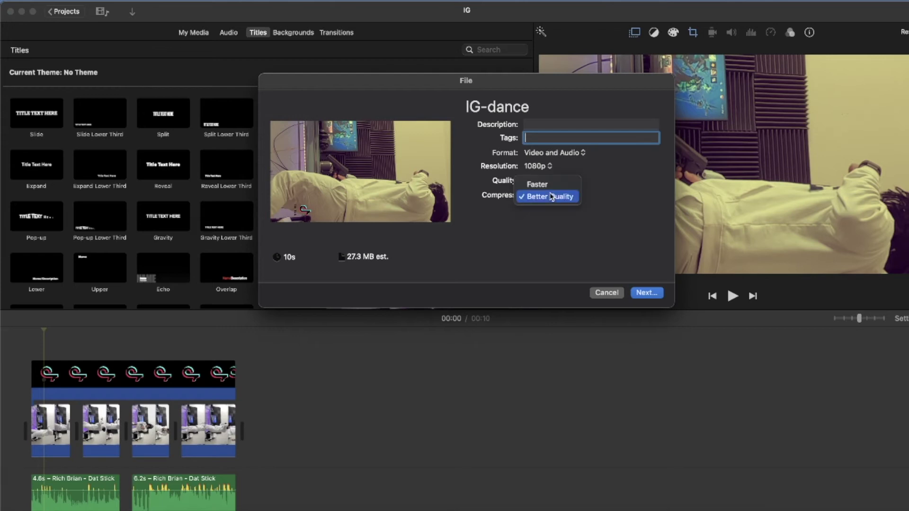
left_click(547, 184)
left_click(546, 196)
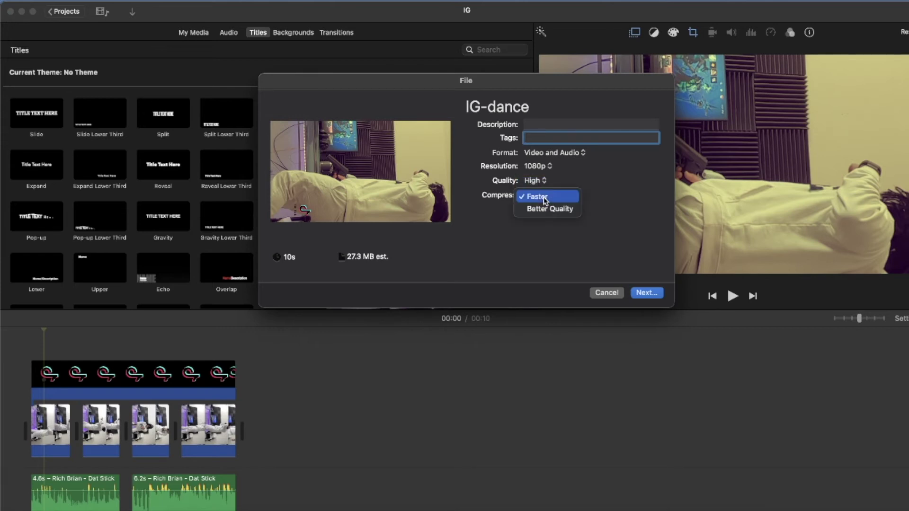
left_click(544, 210)
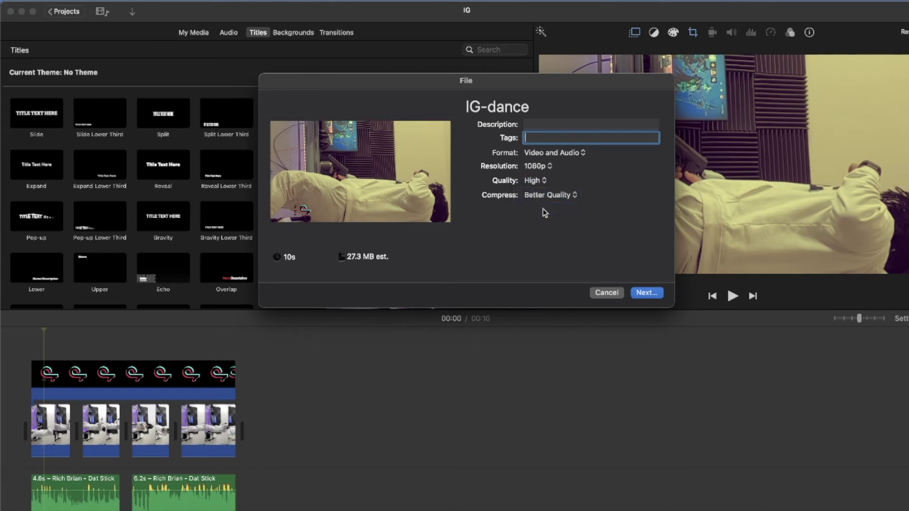
left_click(567, 197)
left_click(544, 184)
Step: Save the export and reveal the finished IG-dance.mp4 file
left_click(647, 293)
left_click(675, 324)
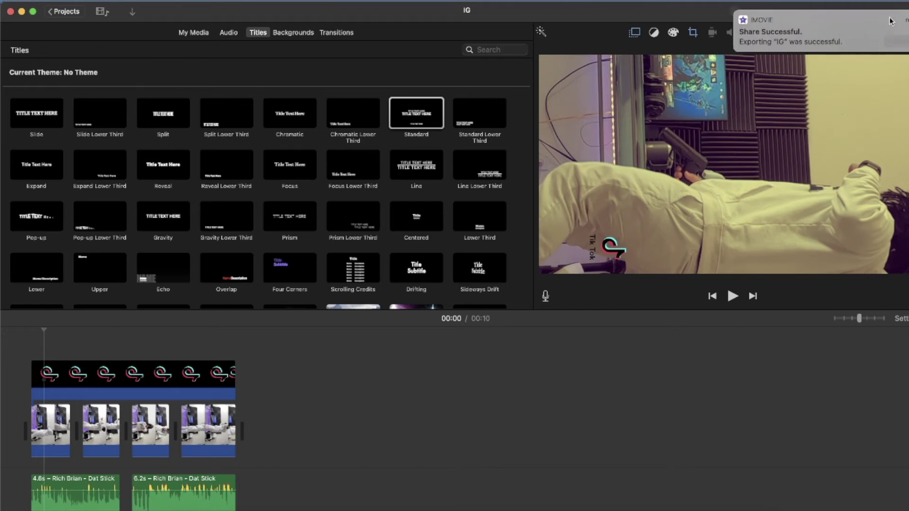
left_click(889, 29)
left_click(659, 219)
Step: Quick Look IG-dance.mp4 to check the dance footage with the TikTok logo, then close it
left_click(670, 133)
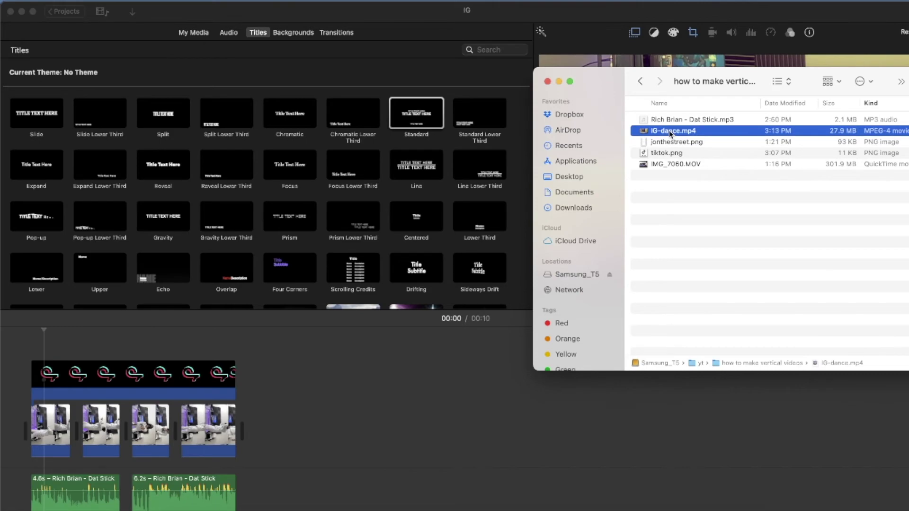
key("space")
left_click_drag(596, 19, 643, 15)
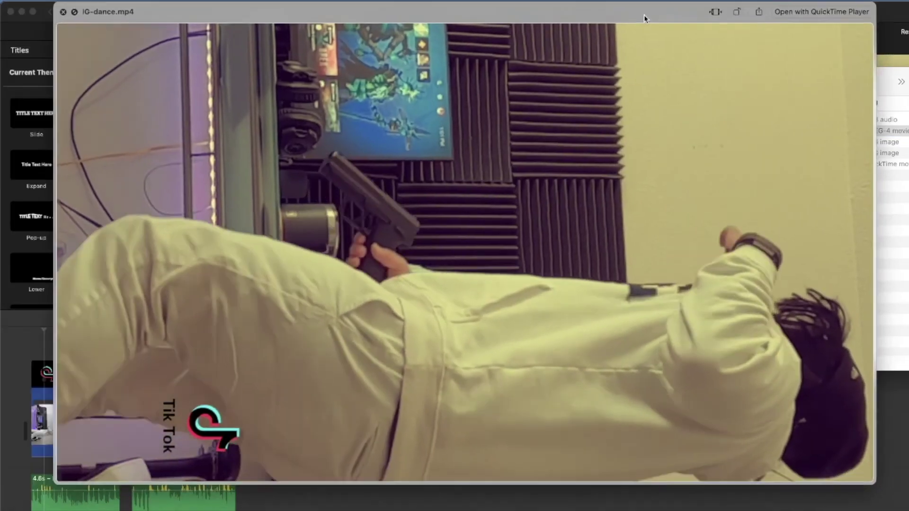
mouse_move(534, 209)
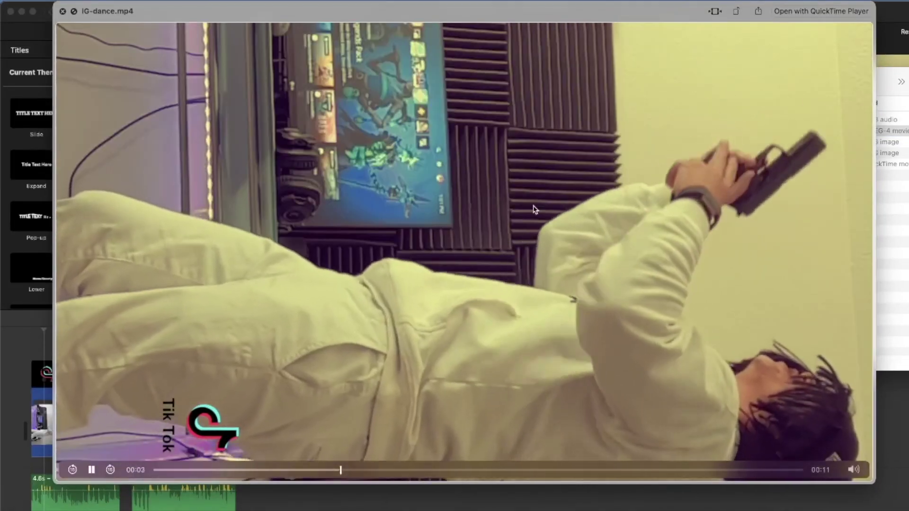
key("space")
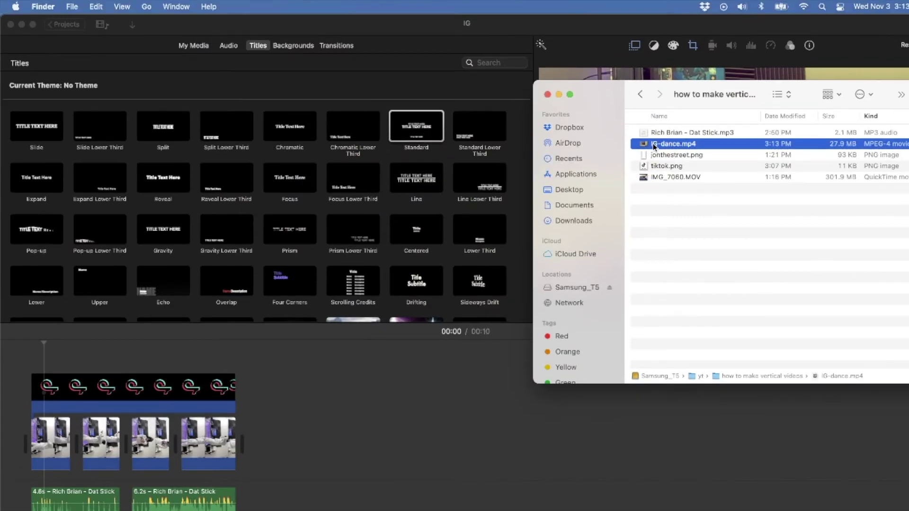
Step: Open IG-dance.mp4 in QuickTime Player and rotate it left to stand upright
double_click(654, 147)
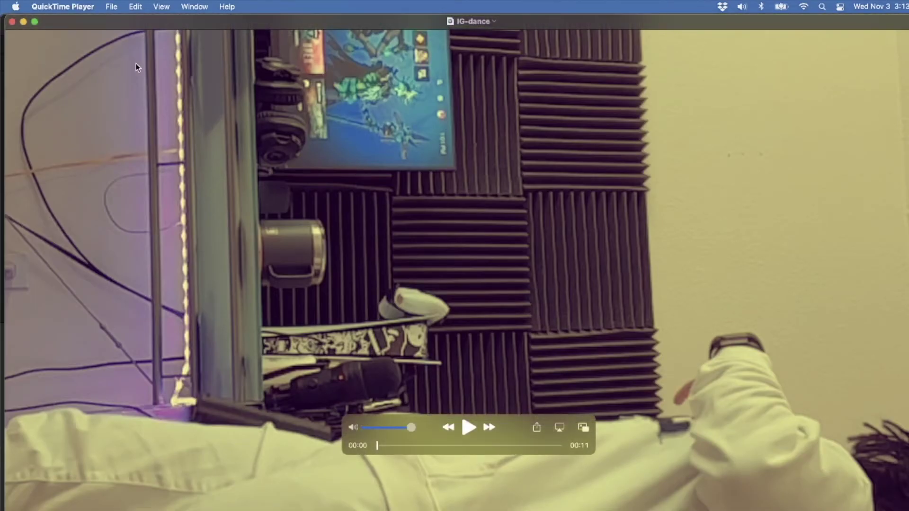
left_click(135, 7)
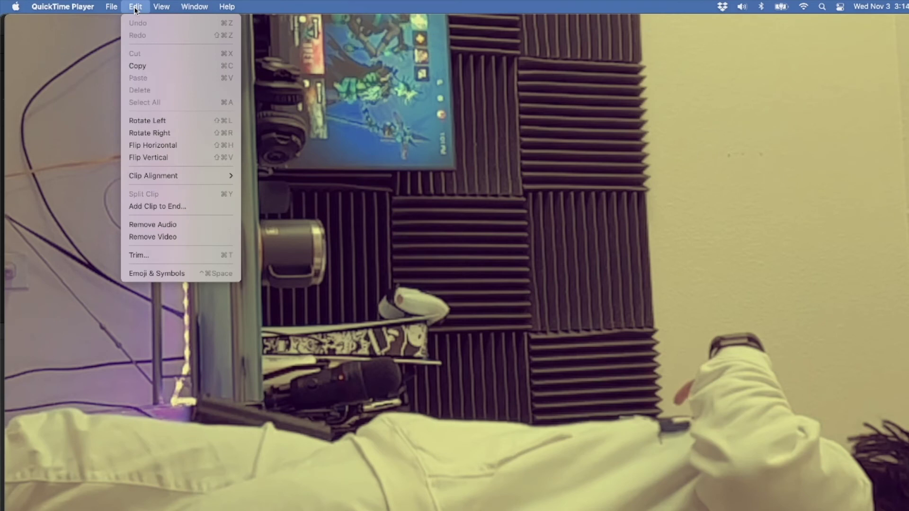
left_click(157, 121)
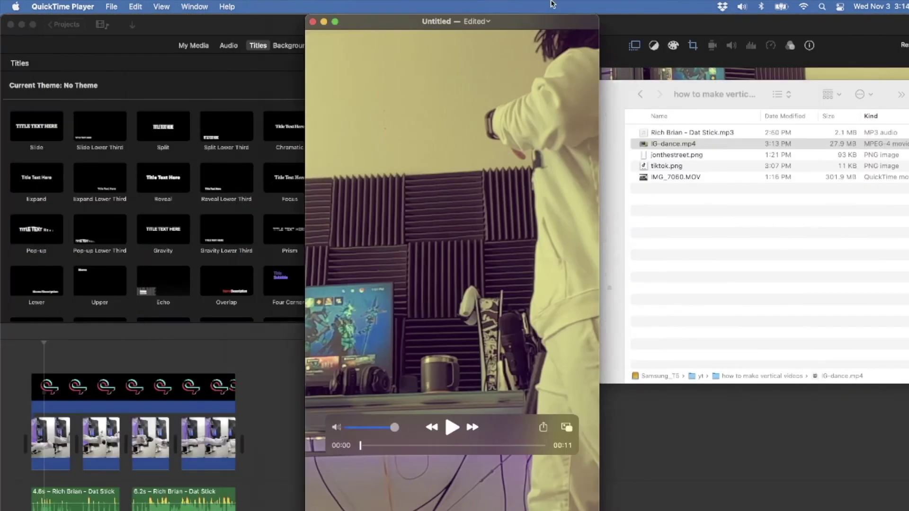
Step: Export the rotated video at 1080p as IG-dance-vertical.mov
left_click(112, 7)
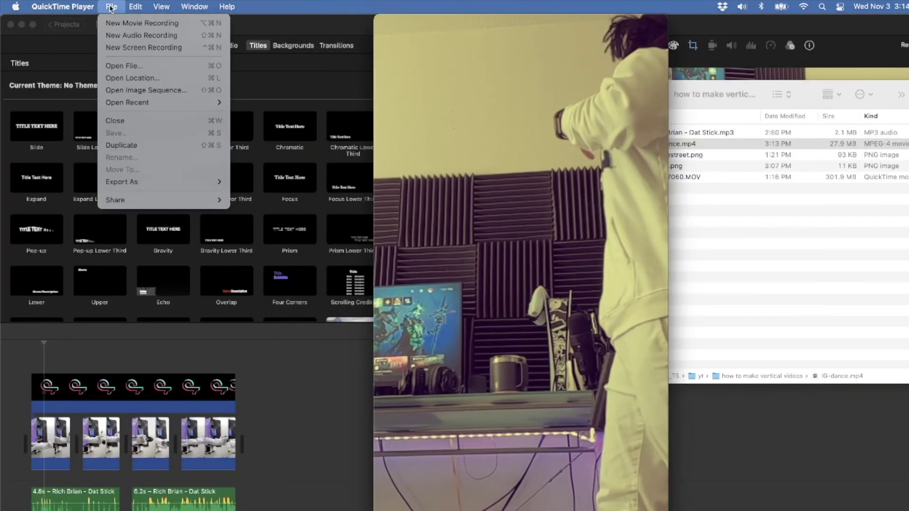
mouse_move(215, 182)
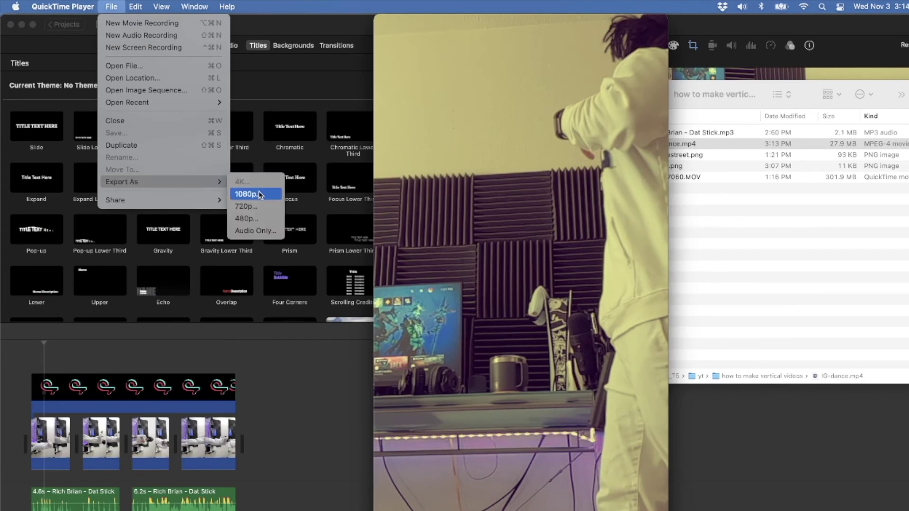
left_click(259, 196)
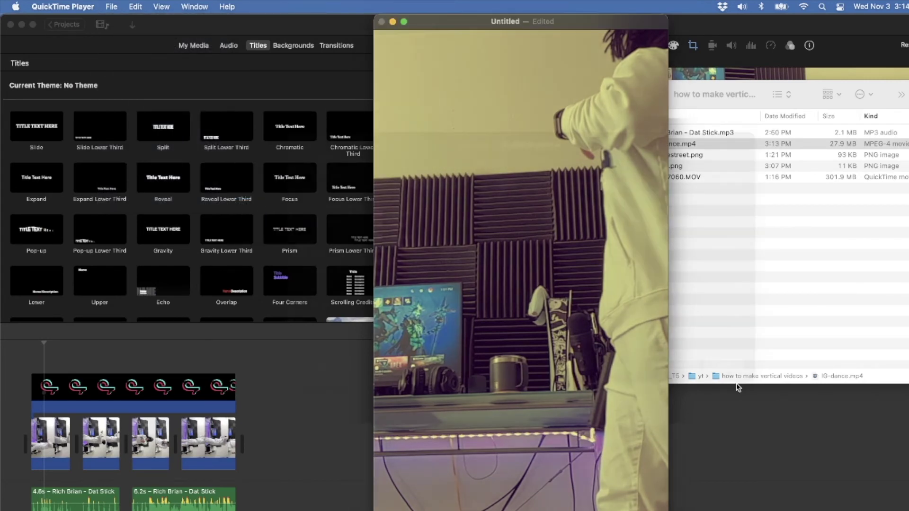
type("IG-dan")
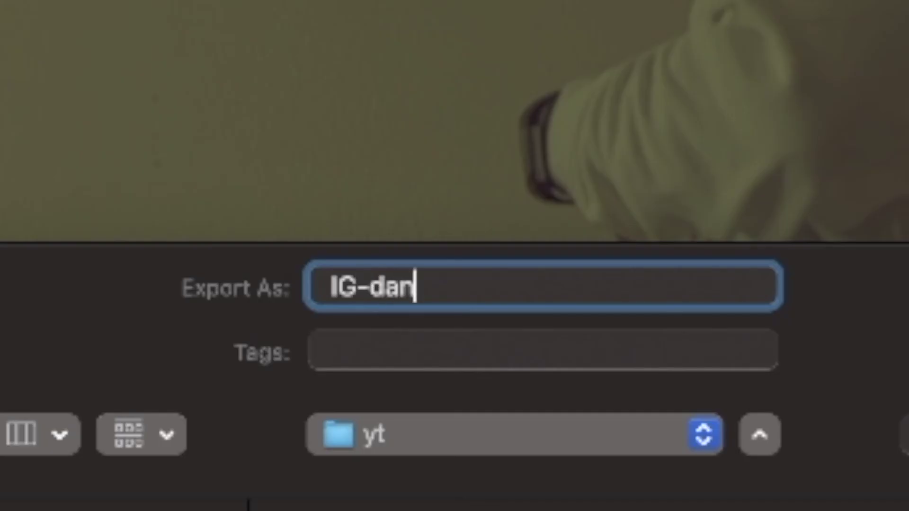
type("ce-vertical")
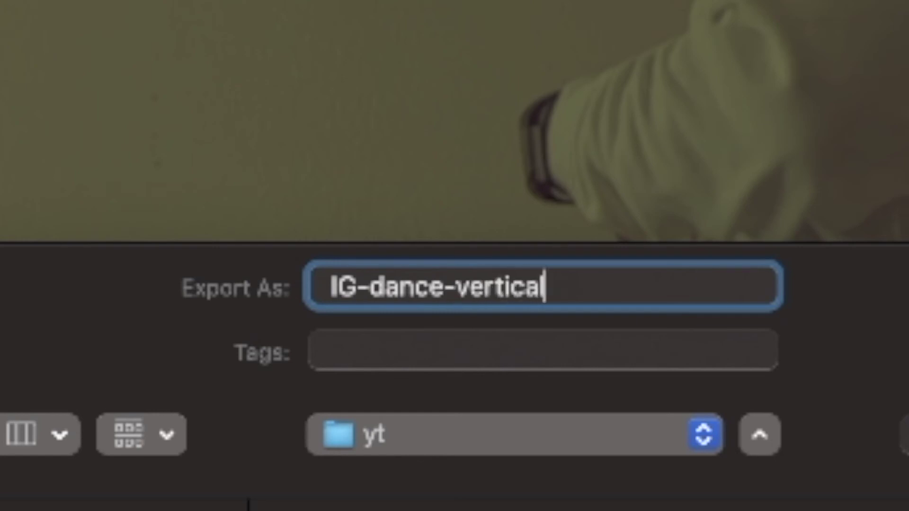
key("Return")
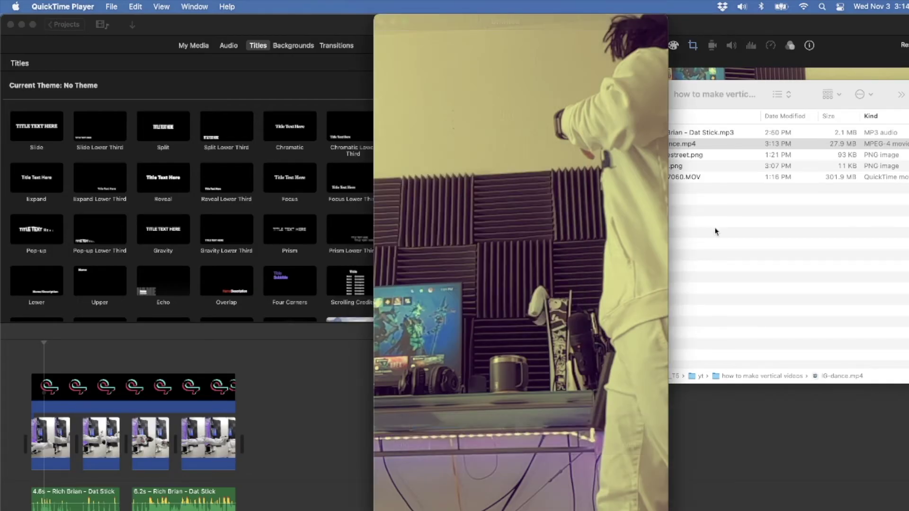
key("cmd+h")
left_click(674, 179)
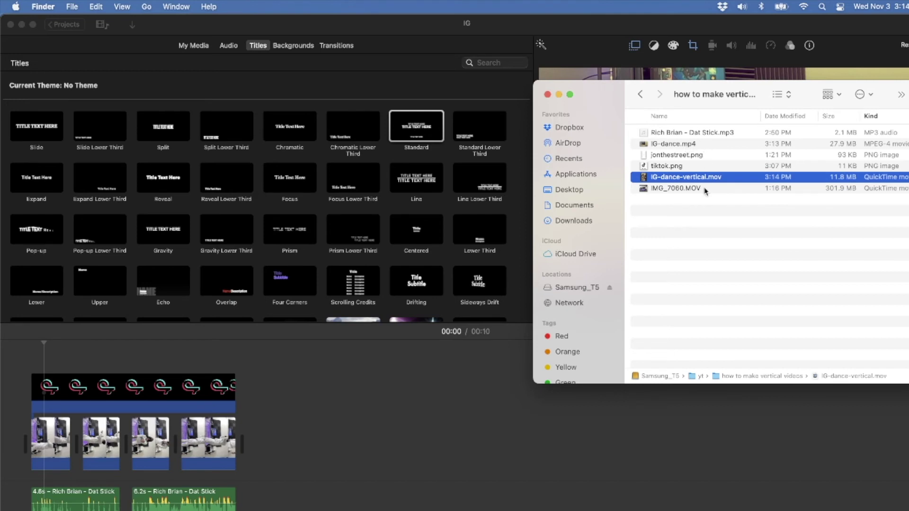
left_click(696, 238)
left_click(713, 176)
key("space")
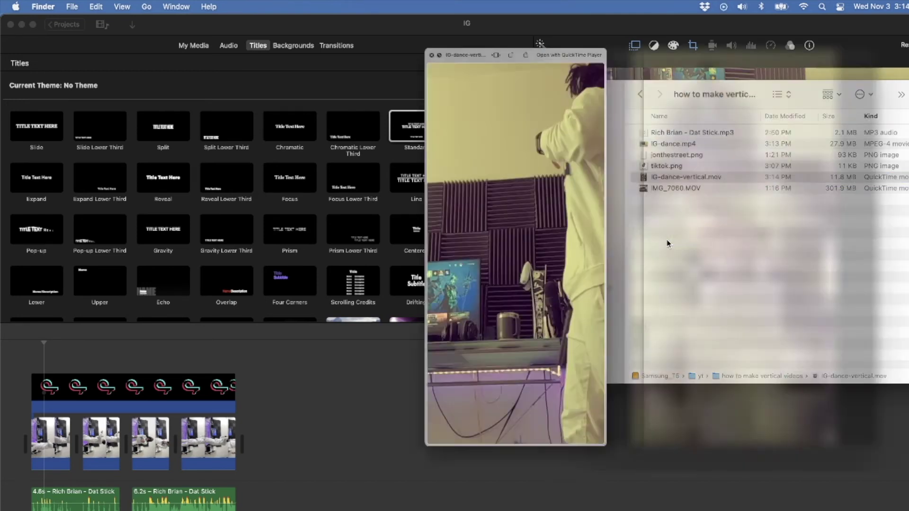
left_click_drag(402, 29, 433, 31)
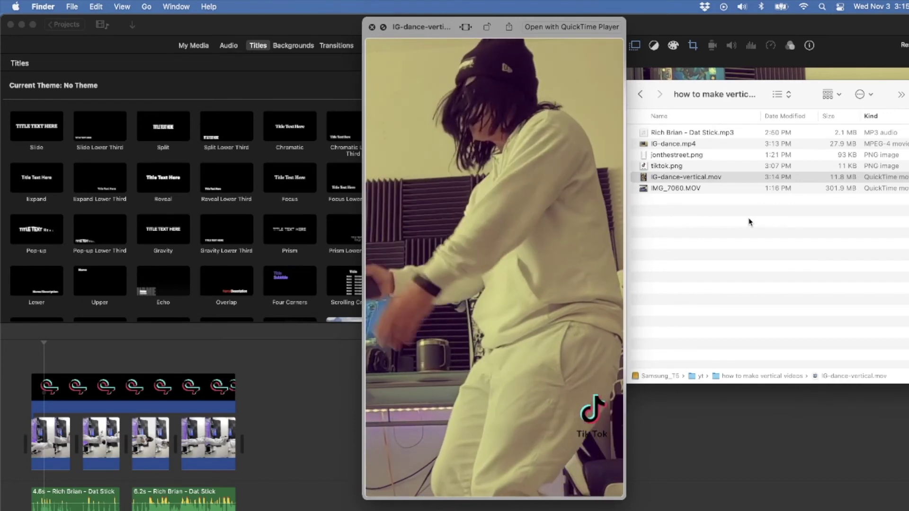
key("space")
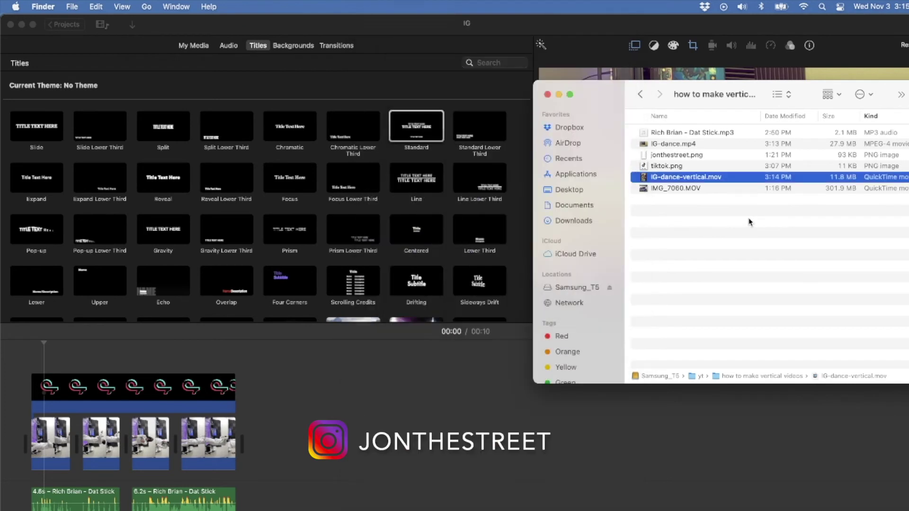
Step: Share IG-dance-vertical.mov over AirDrop from its context menu
right_click(644, 179)
left_click(761, 349)
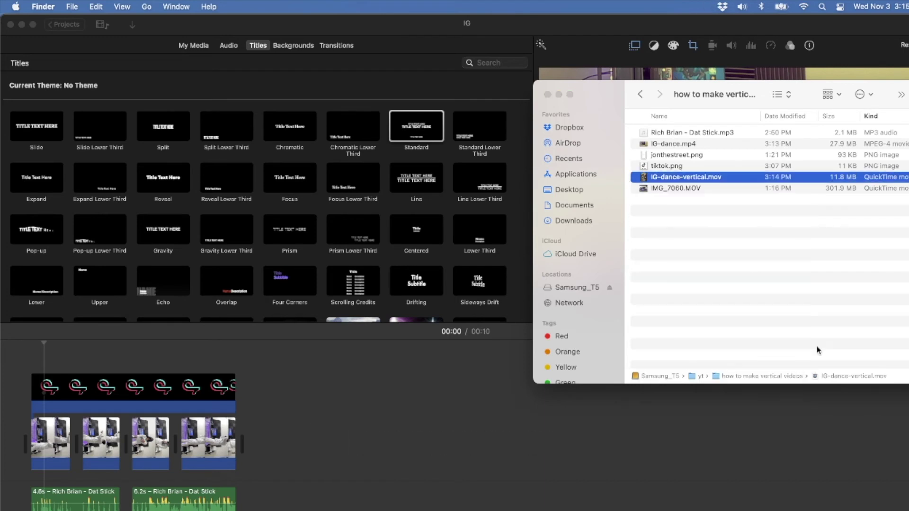